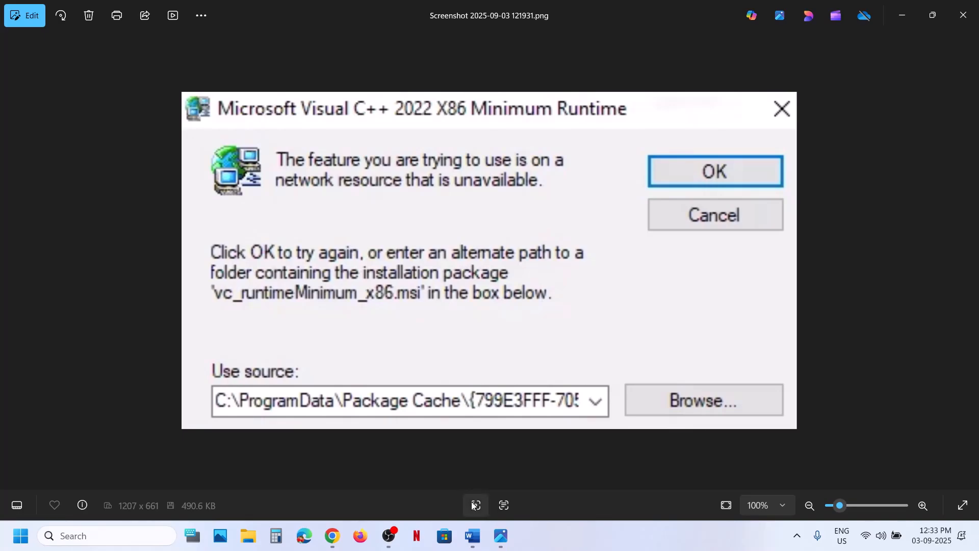
- Open Control Panel from the taskbar search and go to the list of installed programs under Uninstall a program
click(138, 532)
text(control)
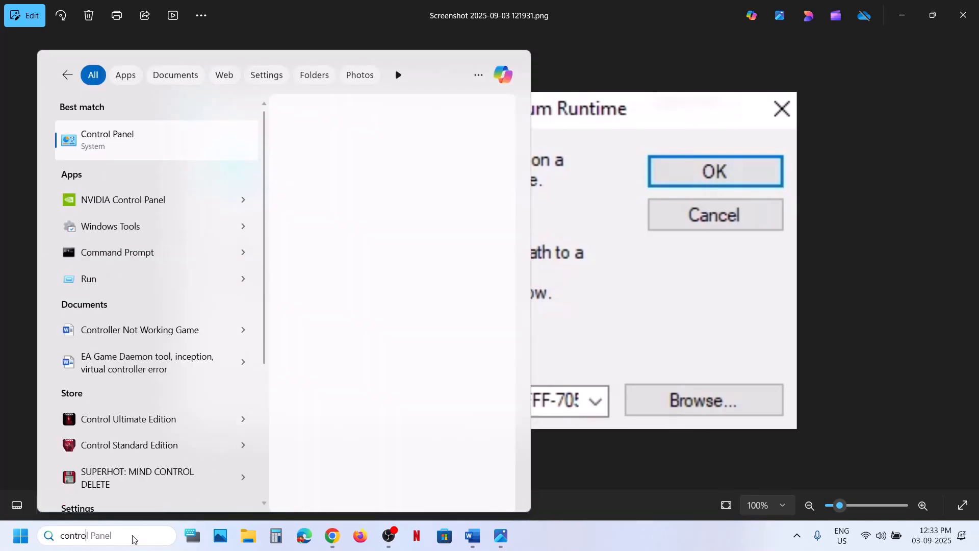
key(Return)
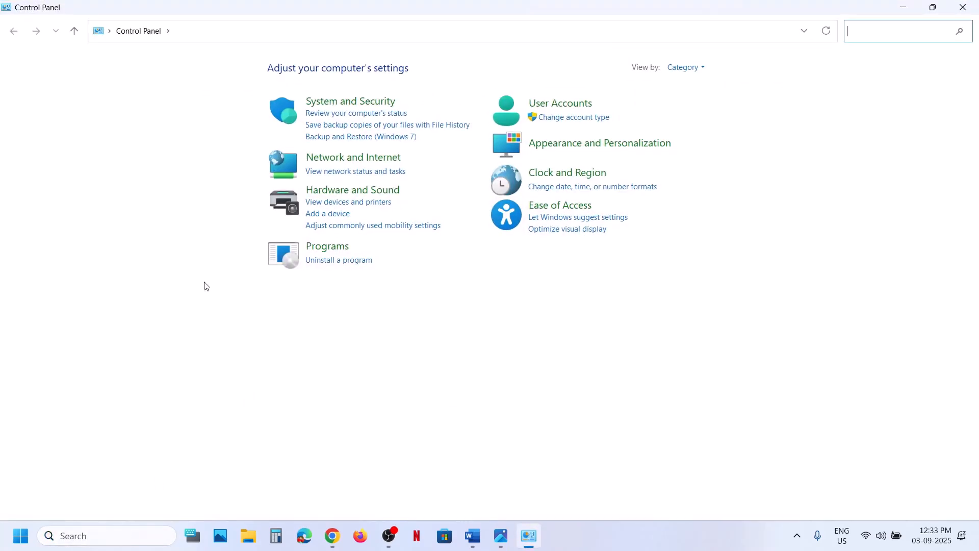
click(329, 270)
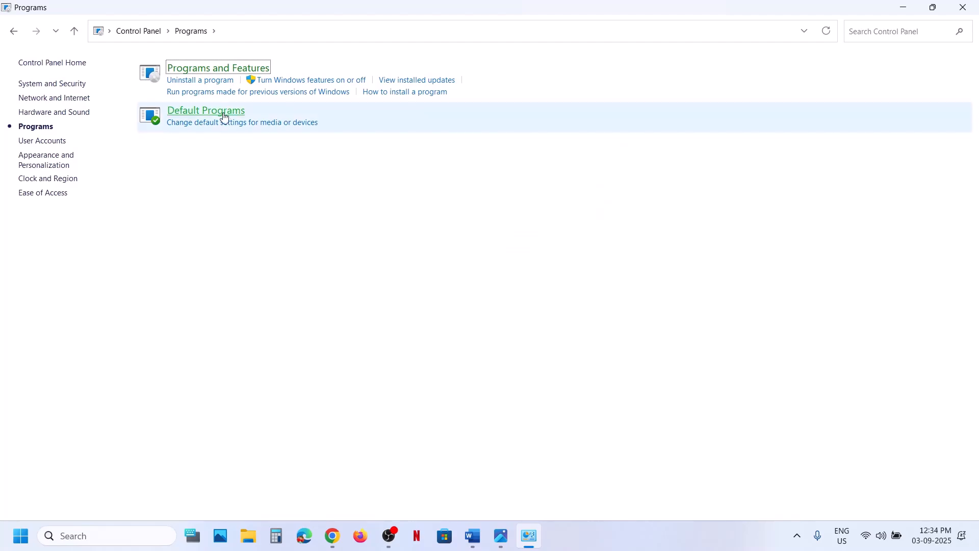
click(75, 33)
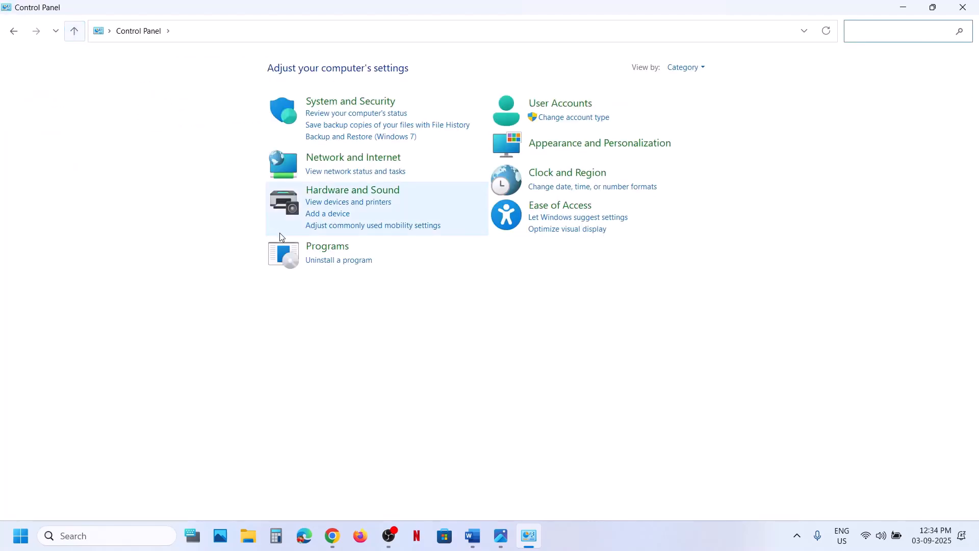
click(325, 260)
scroll(225, 249, down, 10)
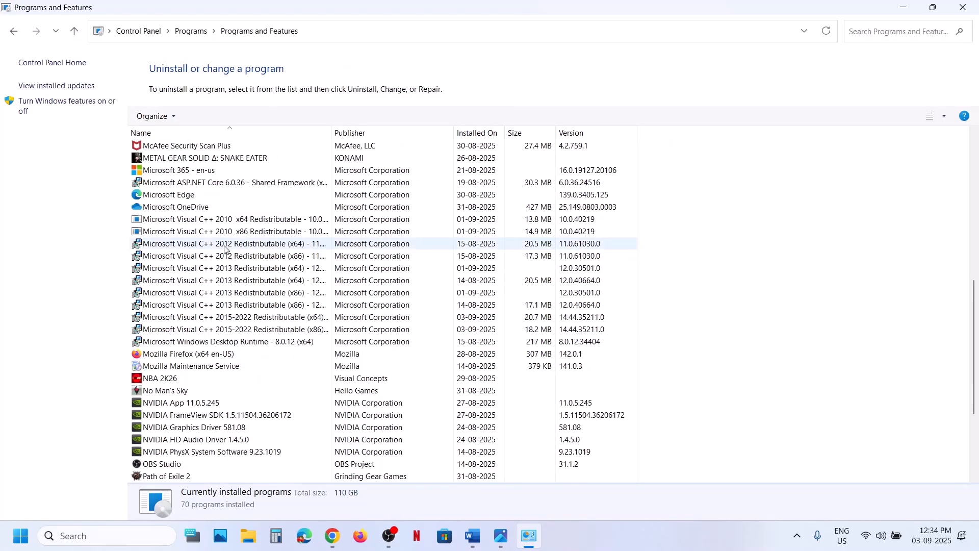
- Uninstall Microsoft Visual C++ 2010 x64 Redistributable, confirming the removal and the permission prompt
click(204, 220)
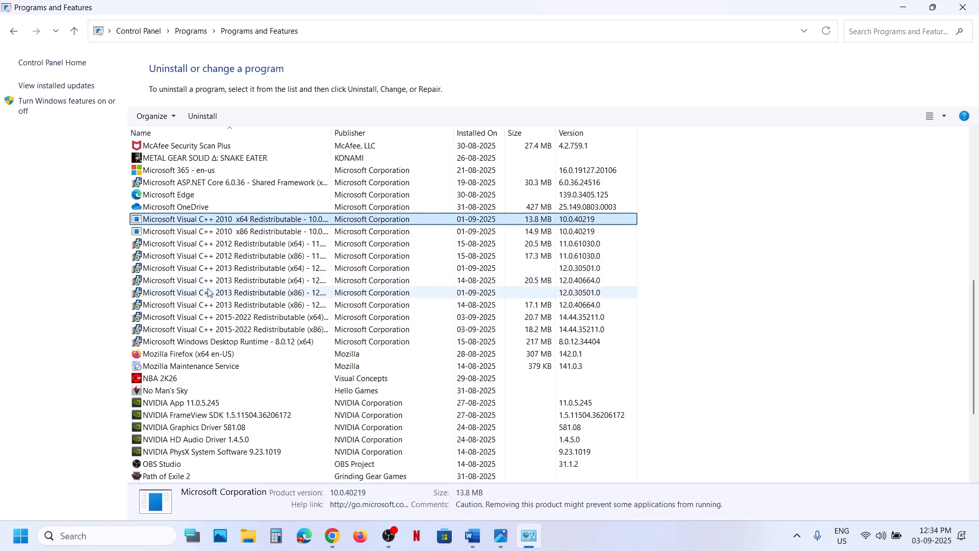
click(206, 330)
click(224, 221)
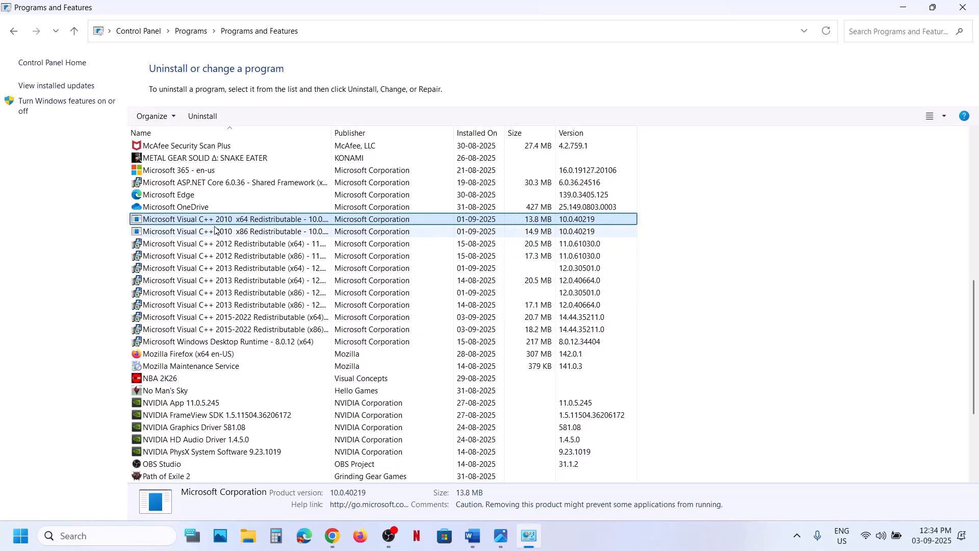
right_click(213, 222)
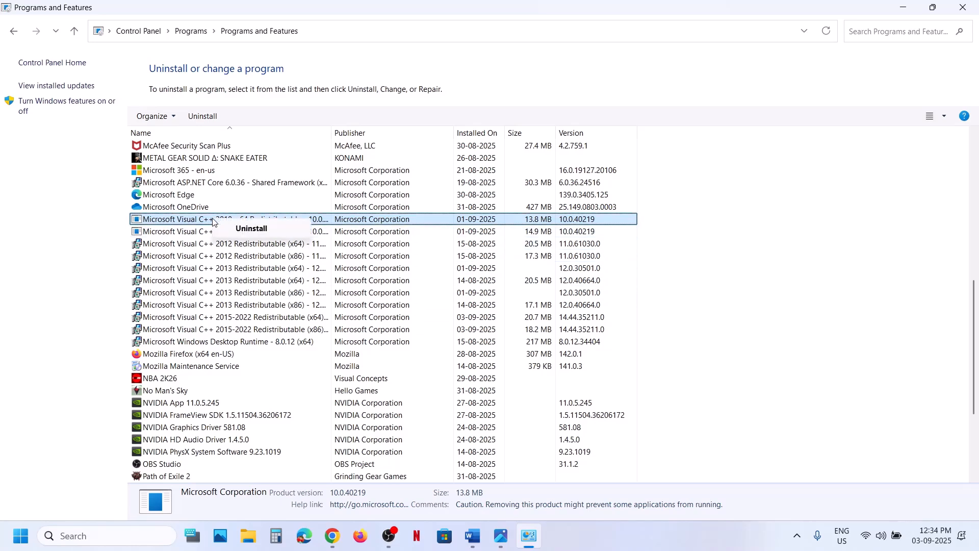
click(245, 229)
click(585, 265)
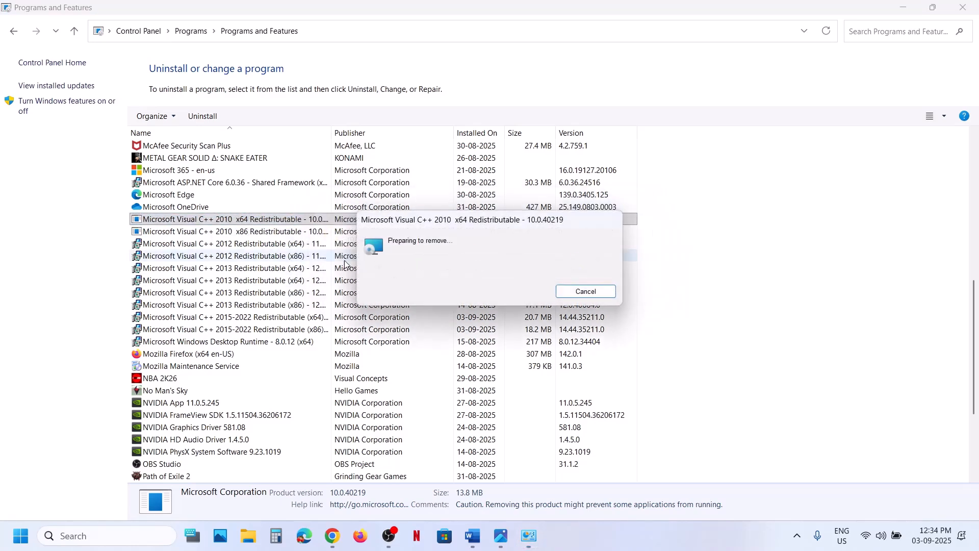
click(444, 359)
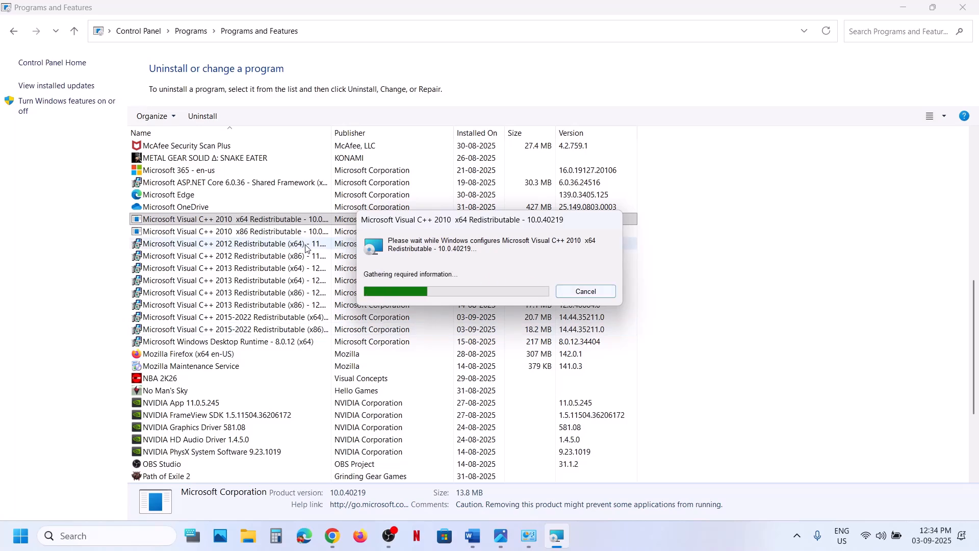
- Uninstall Microsoft Visual C++ 2012 Redistributable (x64) through its setup dialog and close it when finished
right_click(273, 233)
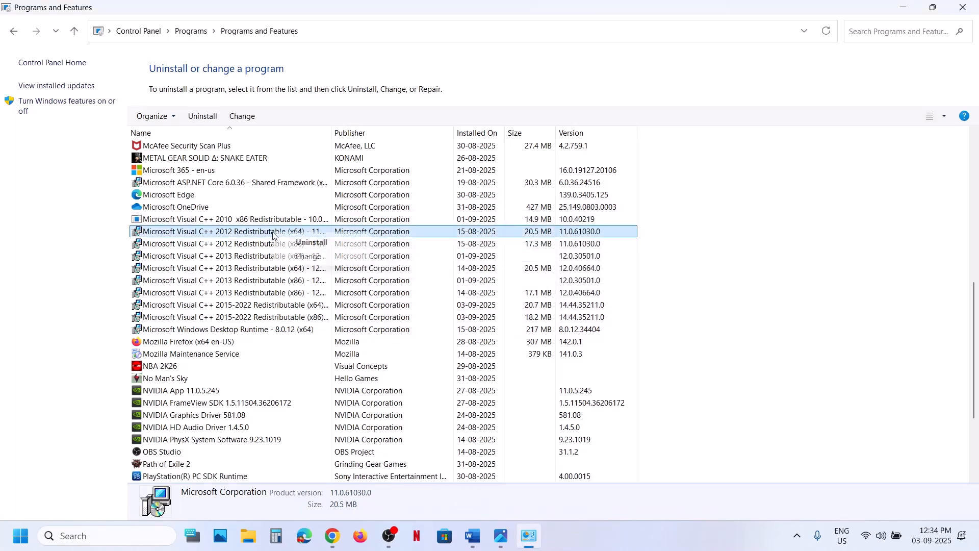
click(312, 243)
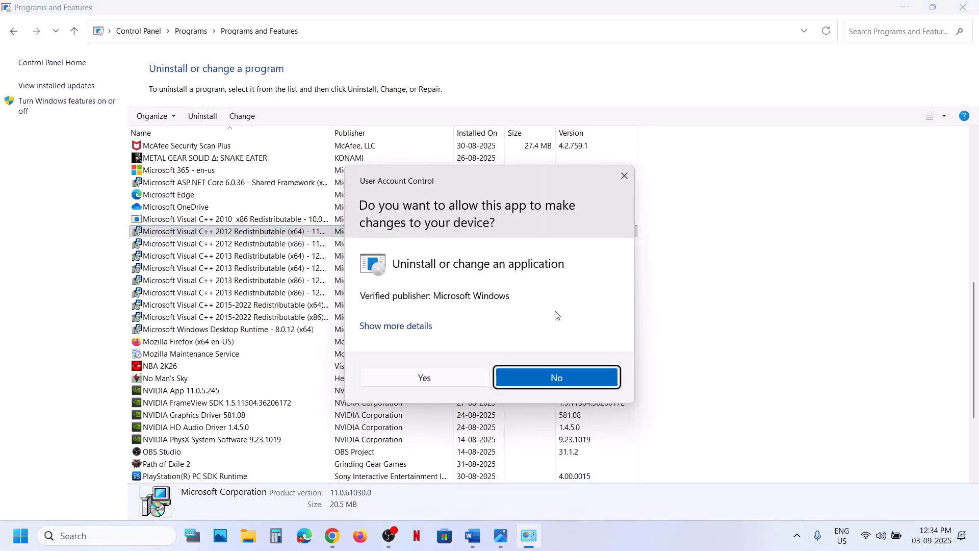
click(451, 376)
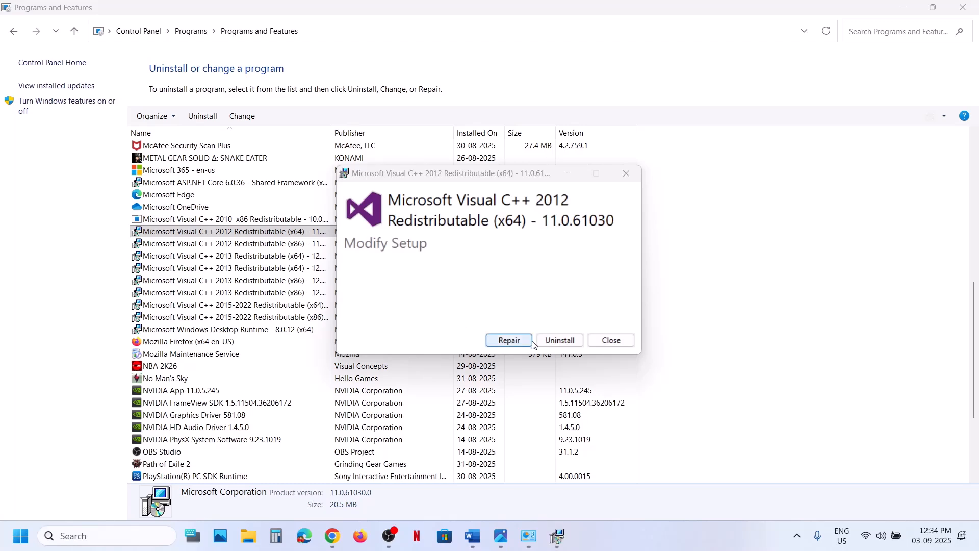
click(559, 340)
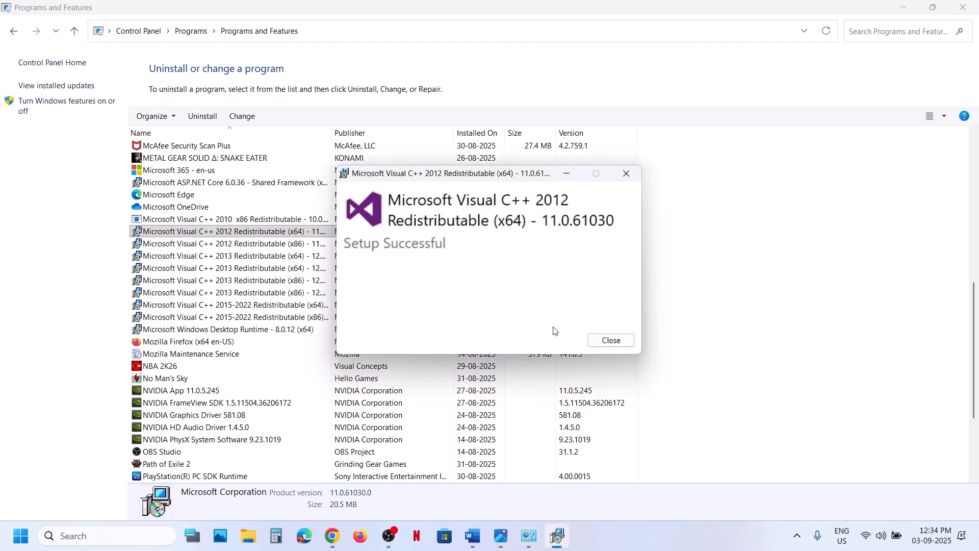
click(595, 341)
- Uninstall Microsoft Visual C++ 2010 x86 Redistributable, confirming the removal and the permission prompt
right_click(279, 224)
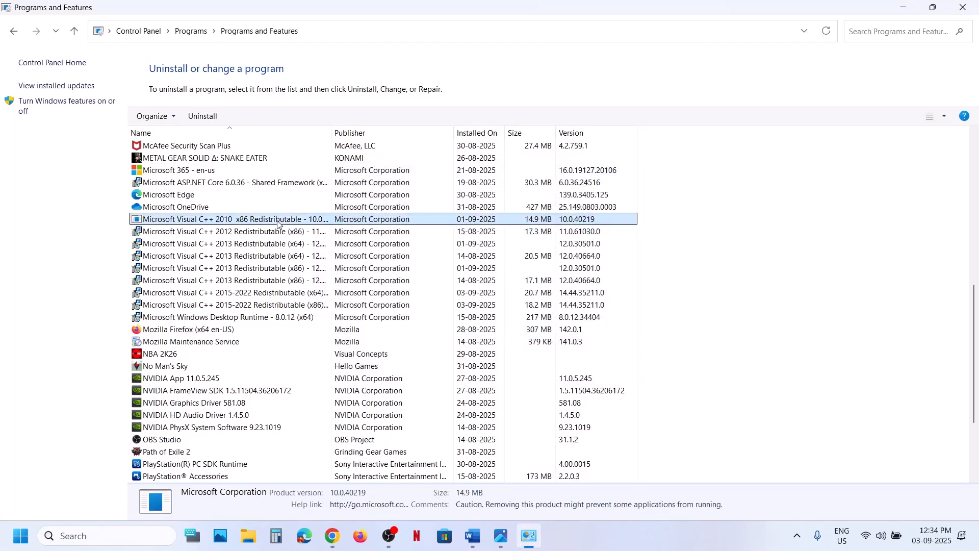
click(317, 231)
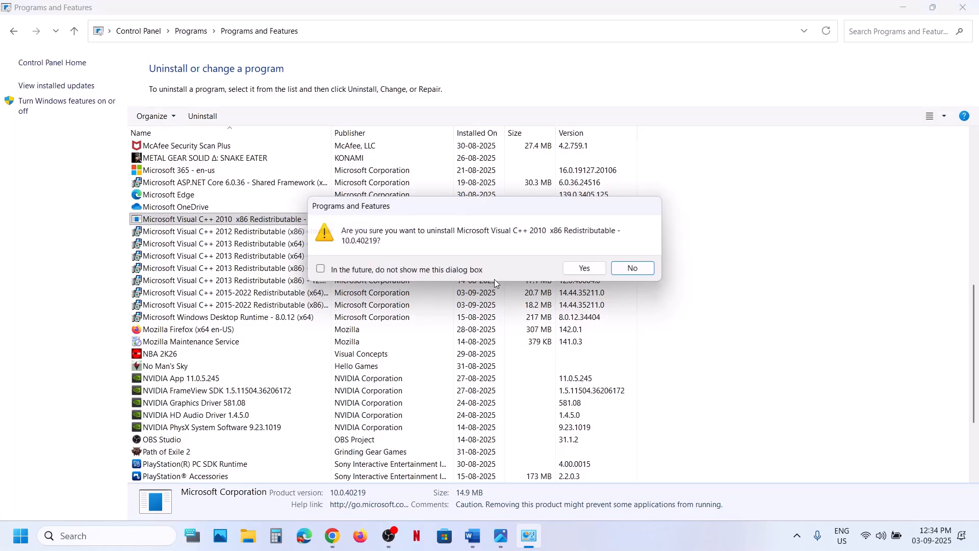
click(587, 268)
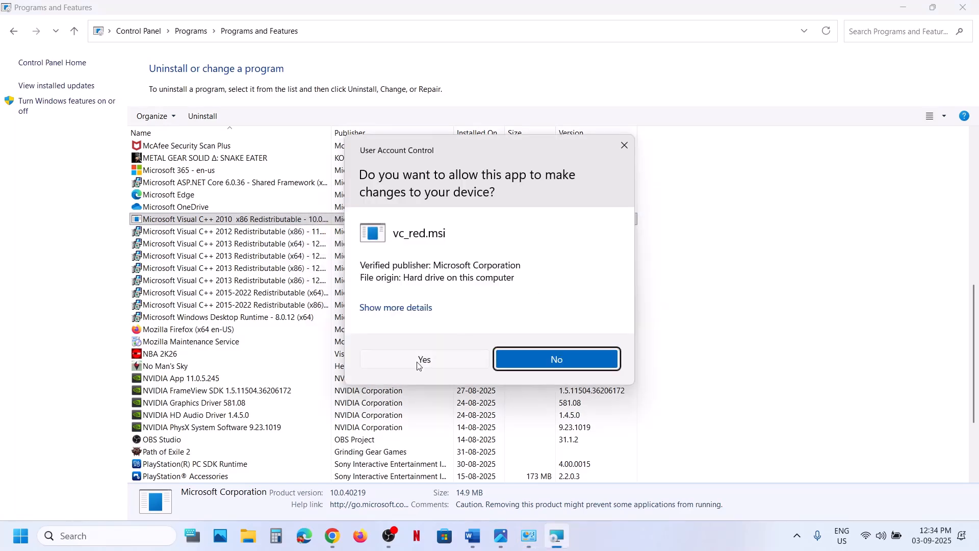
click(423, 359)
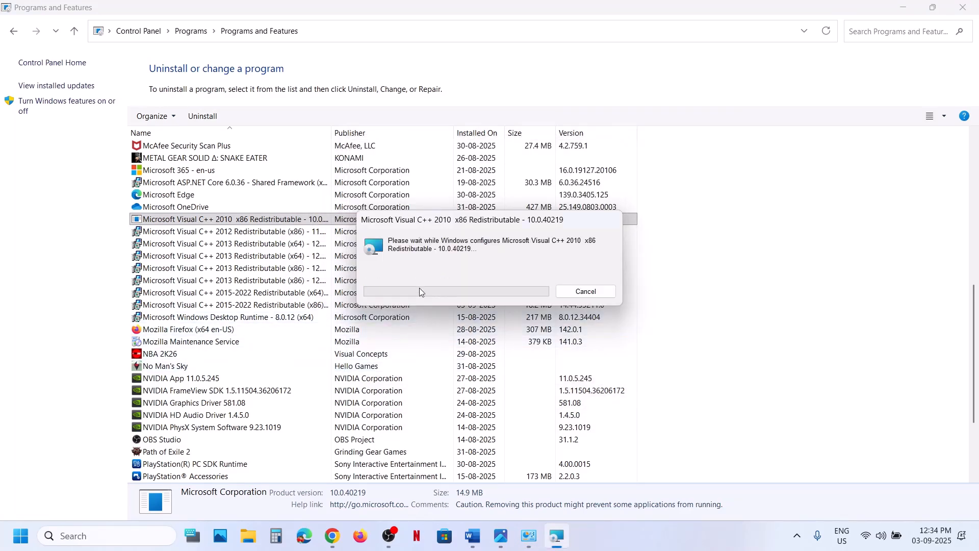
- Uninstall Microsoft Visual C++ 2012 Redistributable (x86) through its setup dialog and close it when finished
right_click(297, 226)
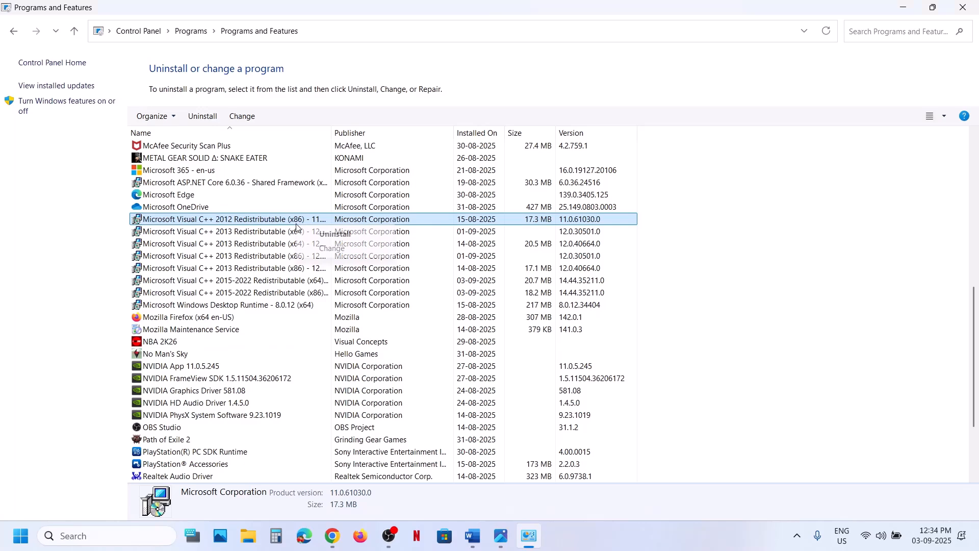
click(337, 231)
click(455, 375)
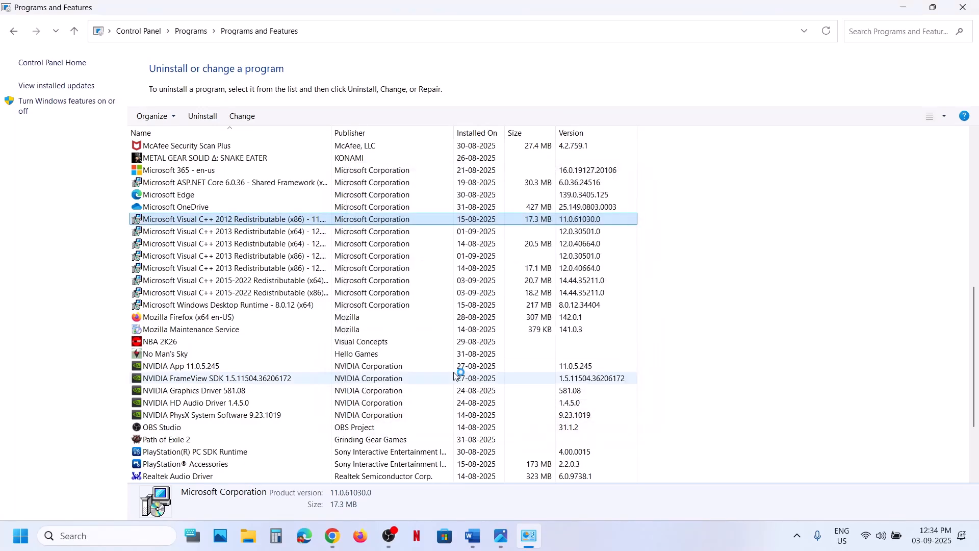
click(559, 340)
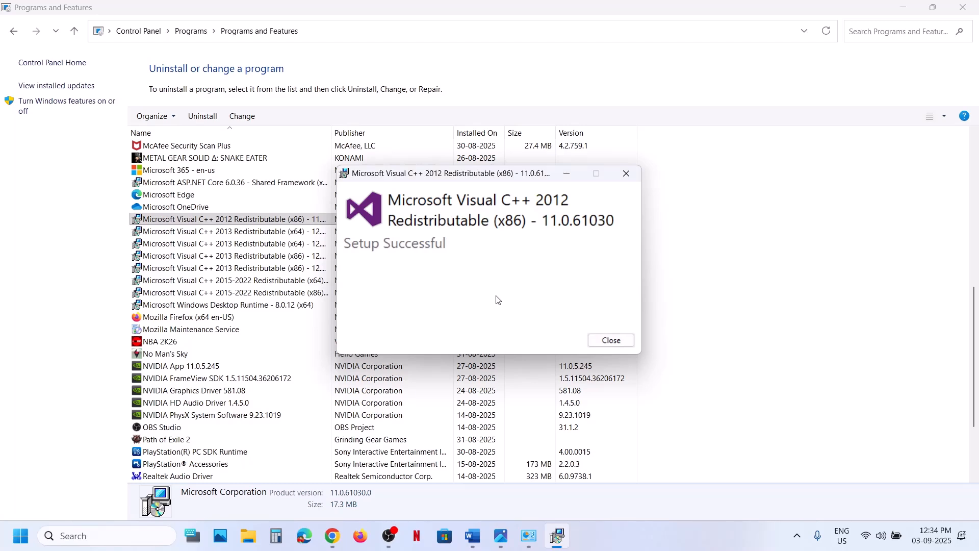
click(600, 338)
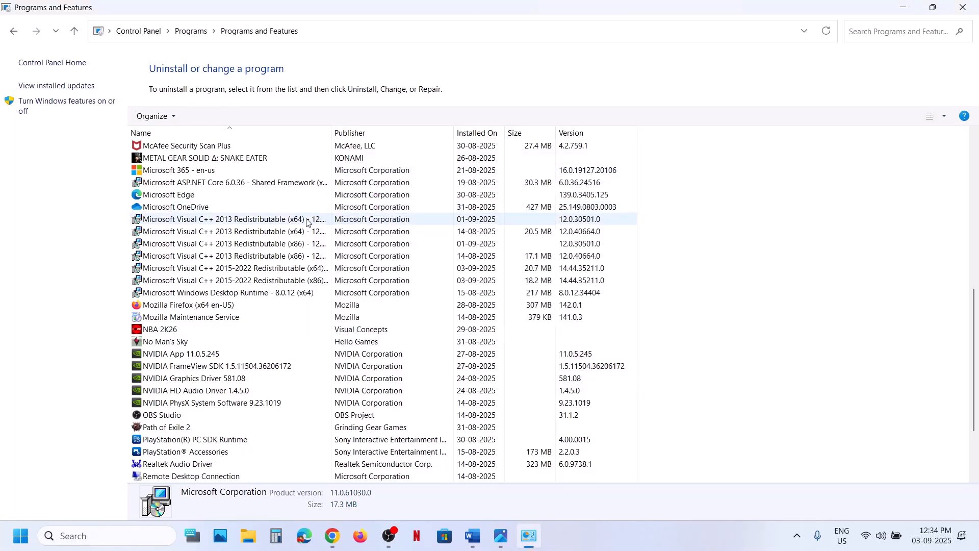
- Uninstall Microsoft Visual C++ 2013 Redistributable (x64) version 12.0.30501 and close its setup dialog
right_click(308, 221)
click(343, 229)
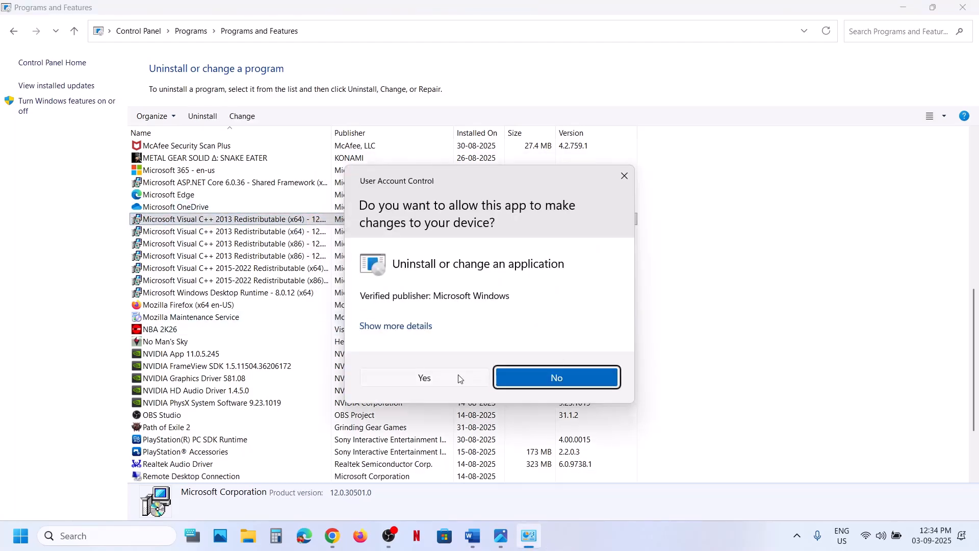
click(459, 378)
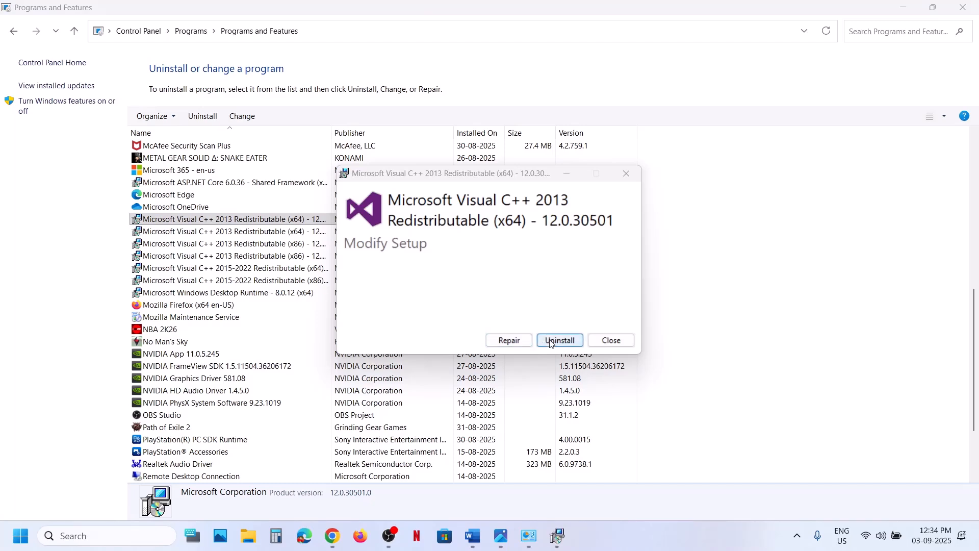
click(551, 341)
click(611, 340)
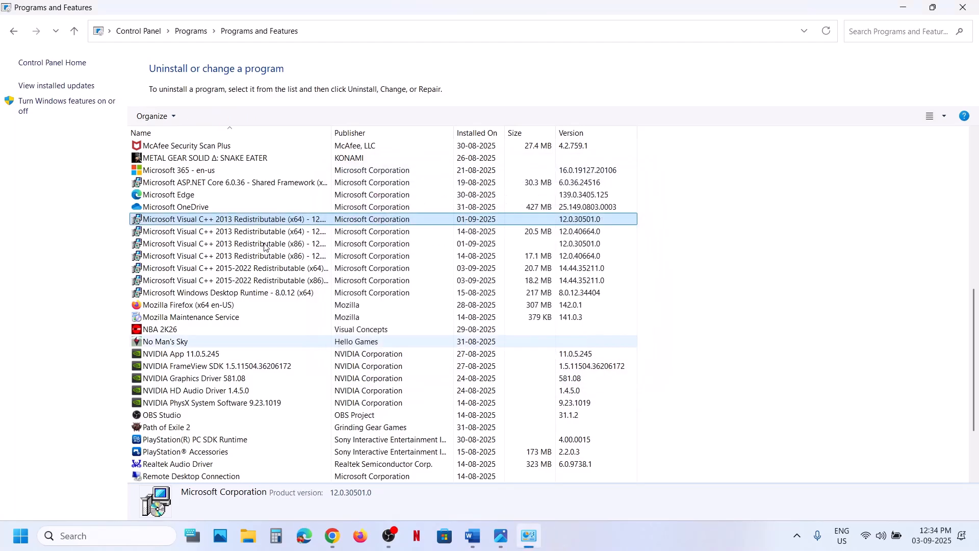
- Uninstall Microsoft Visual C++ 2015-2022 Redistributable (x86) through its setup dialog
click(243, 271)
right_click(244, 272)
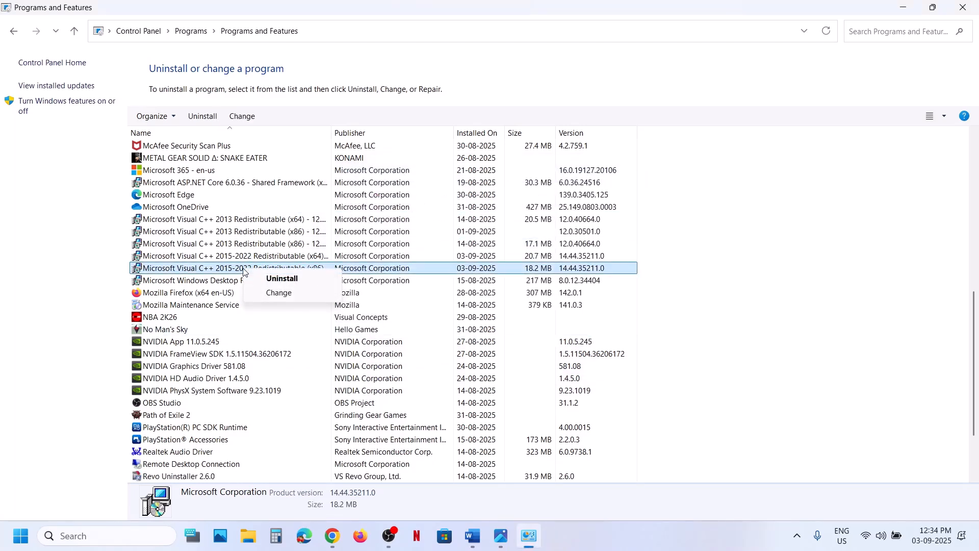
click(288, 280)
click(458, 379)
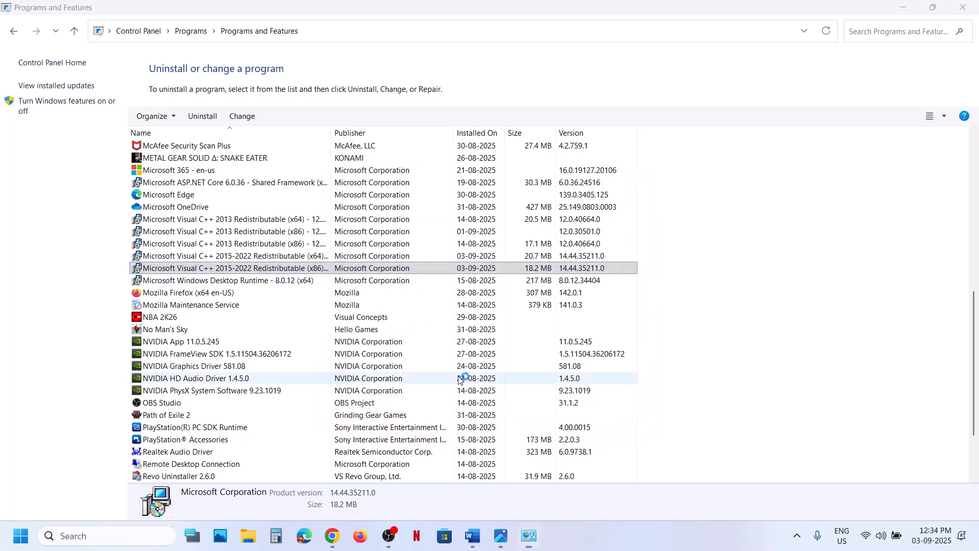
click(554, 336)
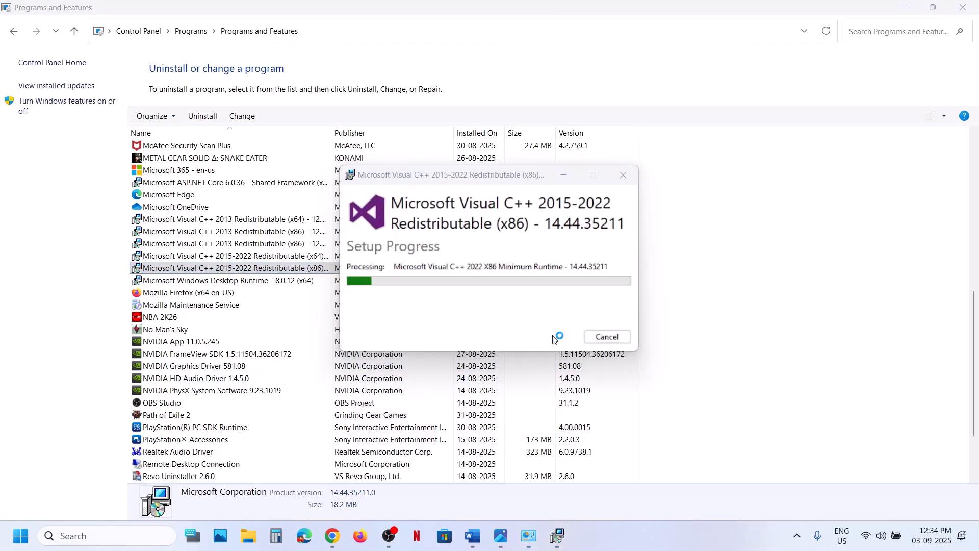
click(606, 337)
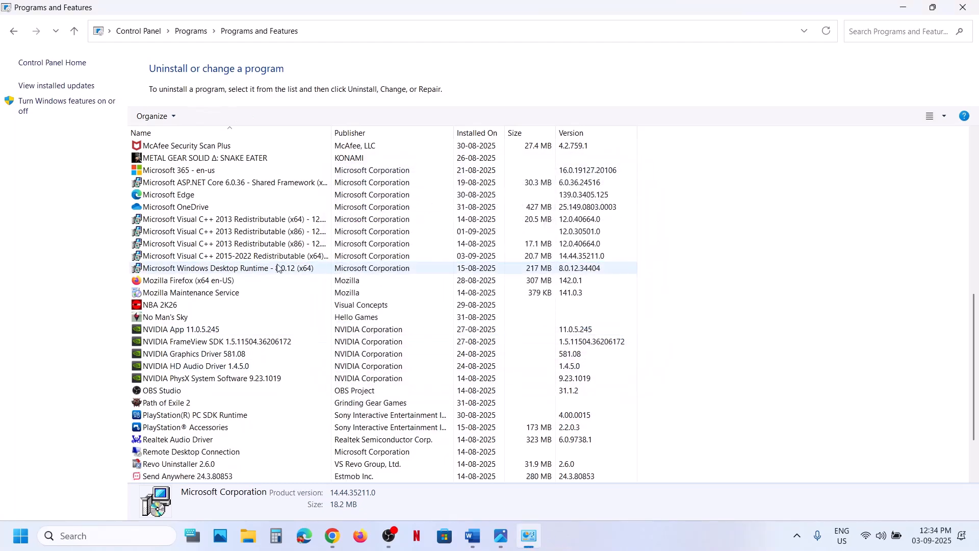
- Uninstall Microsoft Visual C++ 2015-2022 Redistributable (x64) through its setup dialog
click(242, 257)
right_click(242, 260)
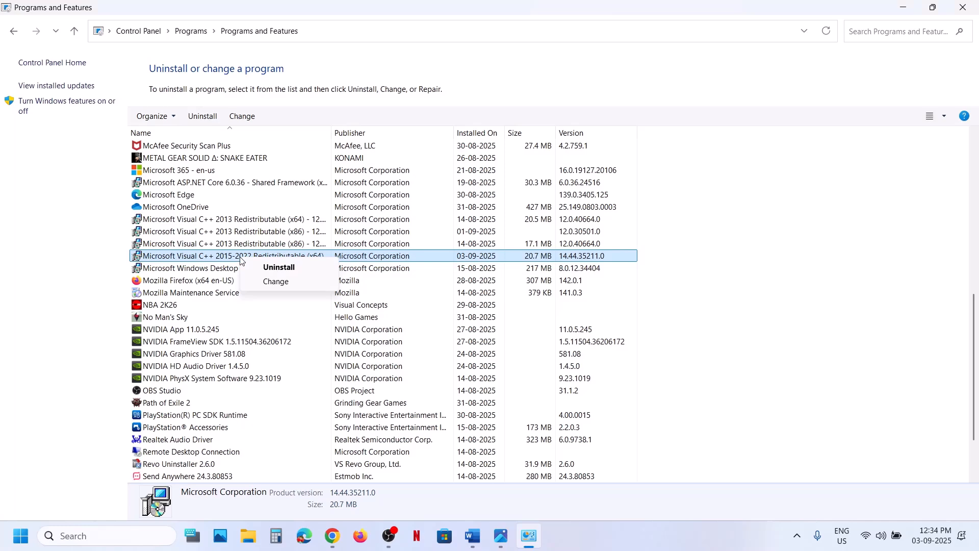
click(278, 268)
click(442, 378)
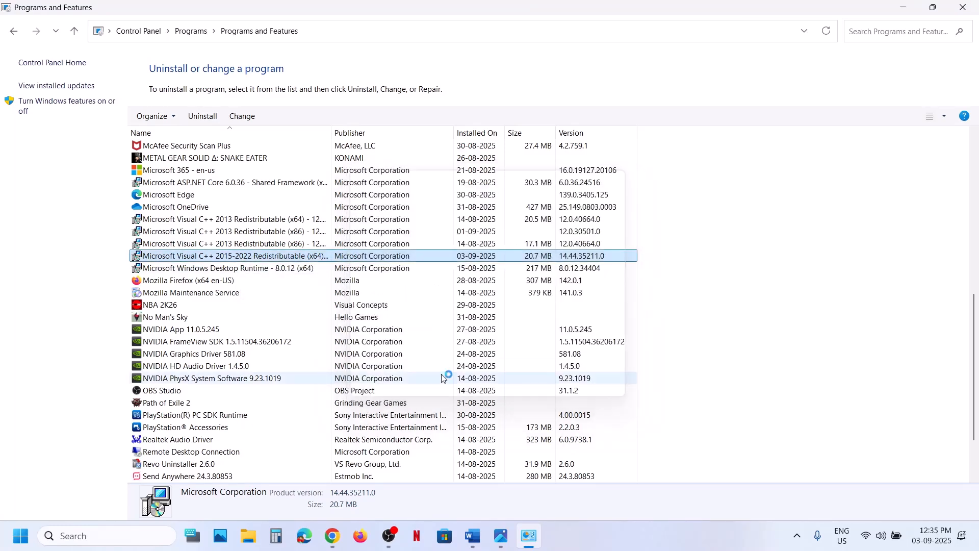
click(557, 336)
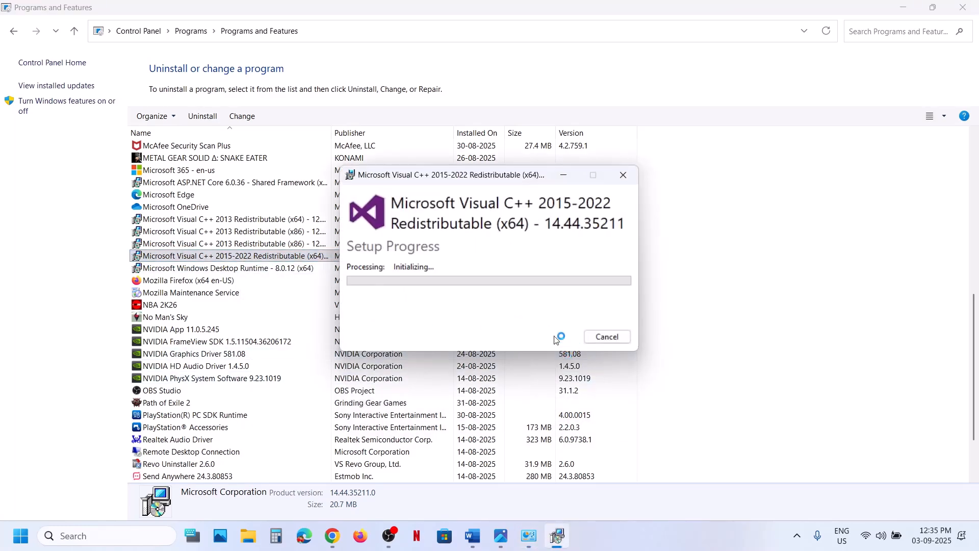
click(607, 337)
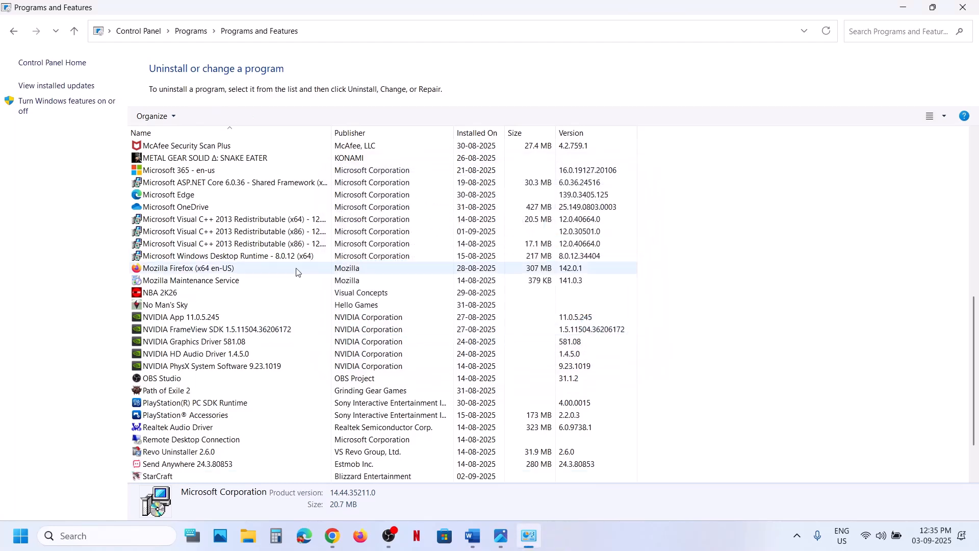
- Uninstall Microsoft Visual C++ 2013 Redistributable (x86) version 12.0.40664 through its setup dialog and close it
click(286, 244)
right_click(262, 247)
click(313, 258)
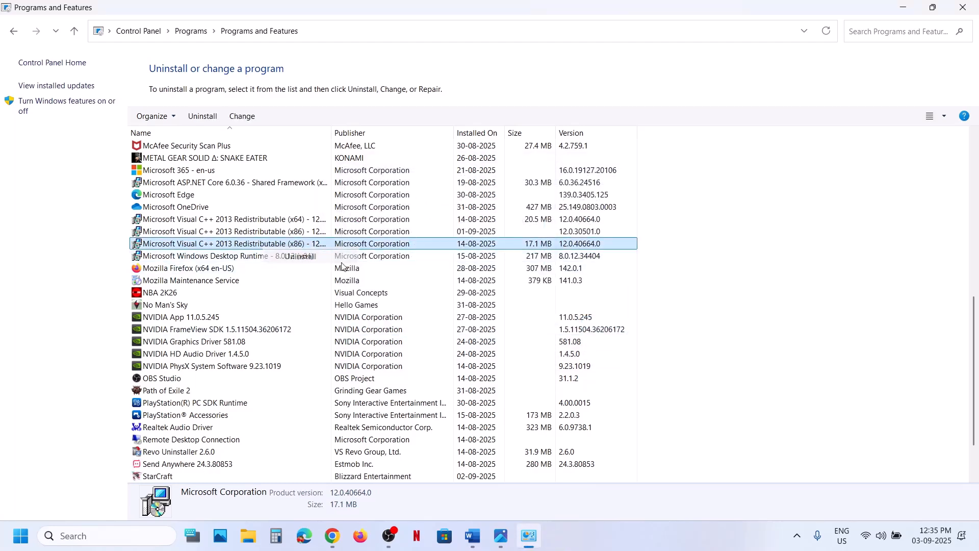
click(435, 378)
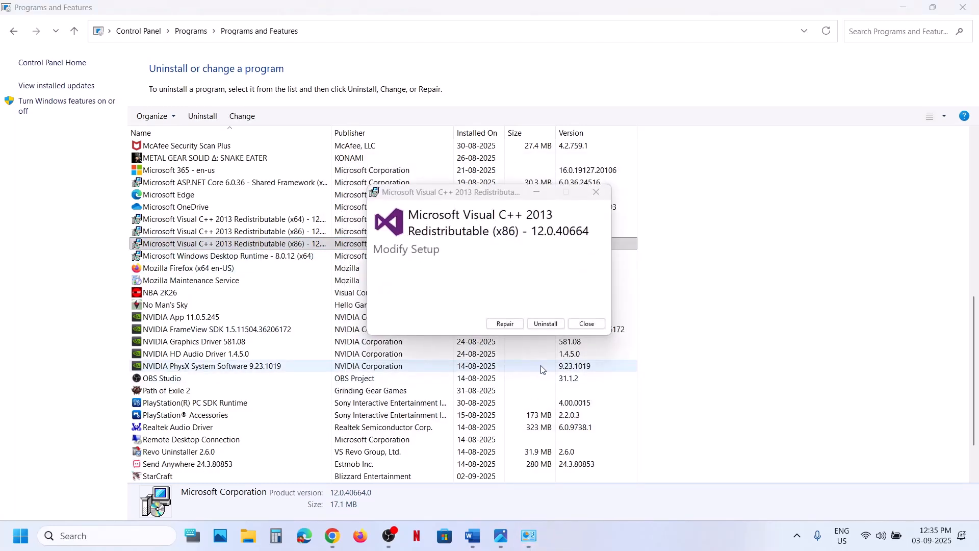
click(540, 327)
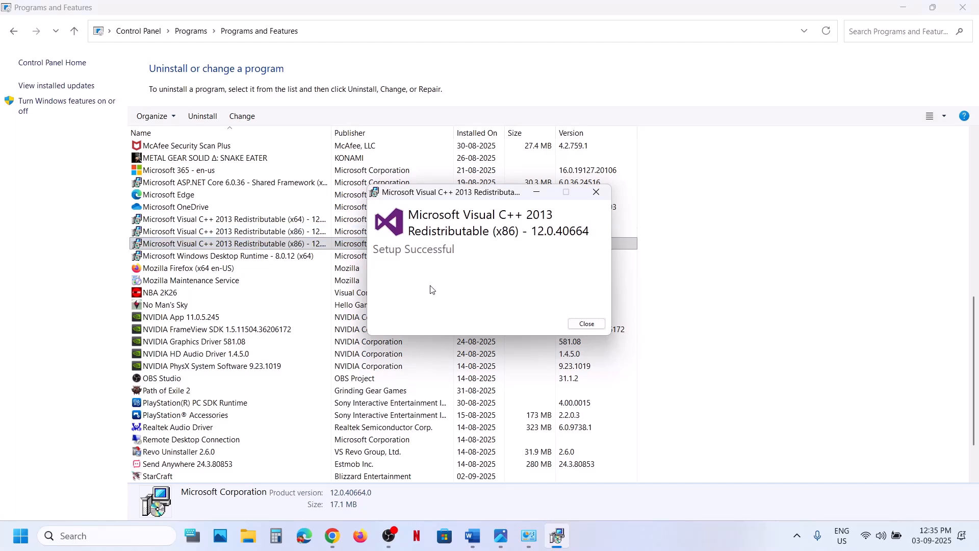
click(586, 324)
- Uninstall Microsoft Visual C++ 2013 Redistributable (x64) version 12.0.40664, approving the permission prompt, and close its setup dialog
click(279, 219)
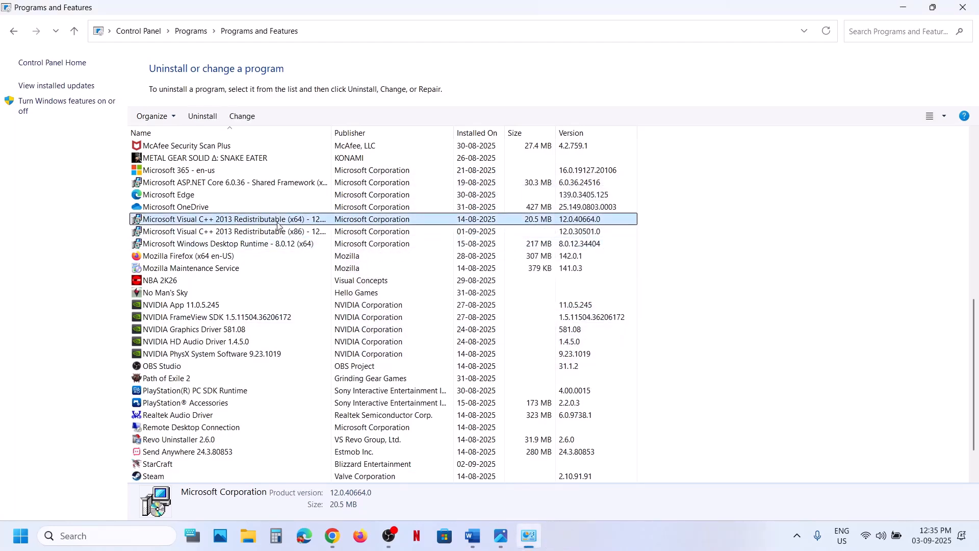
right_click(278, 221)
click(317, 233)
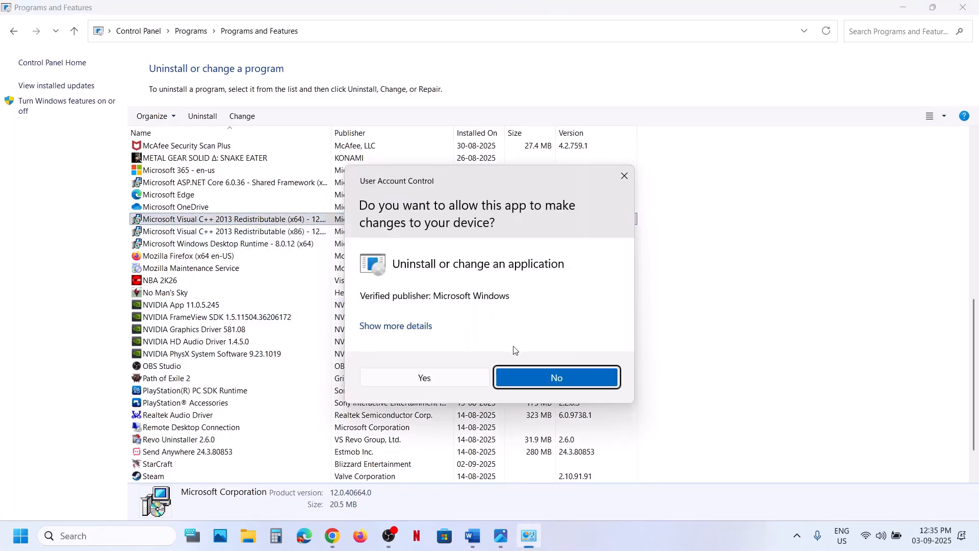
click(455, 377)
click(534, 325)
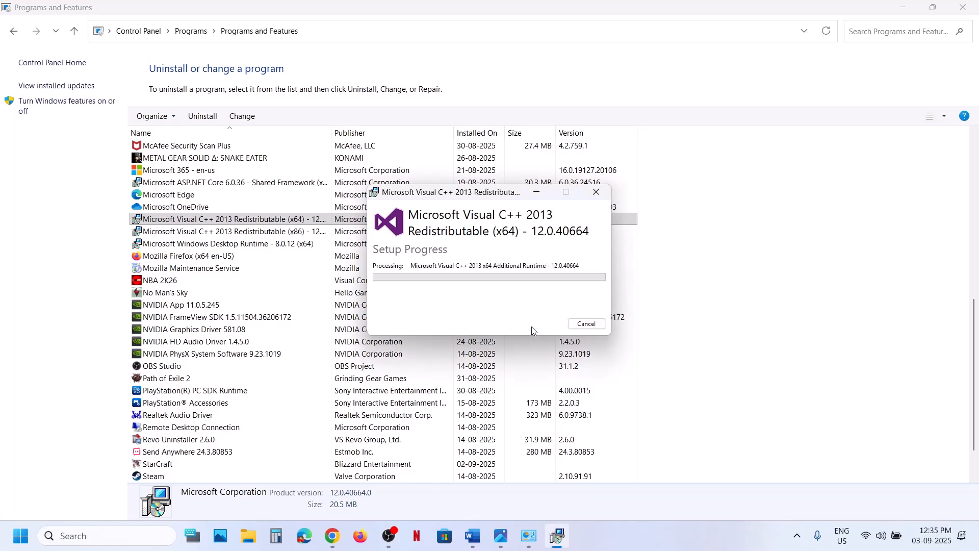
click(586, 324)
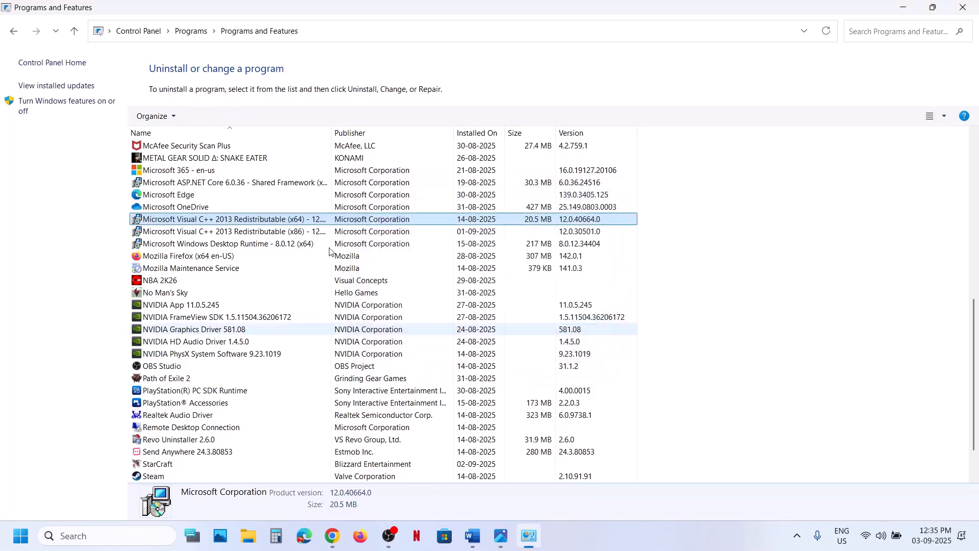
- Uninstall Microsoft Visual C++ 2013 Redistributable (x86) version 12.0.30501 and close its setup dialog
right_click(326, 228)
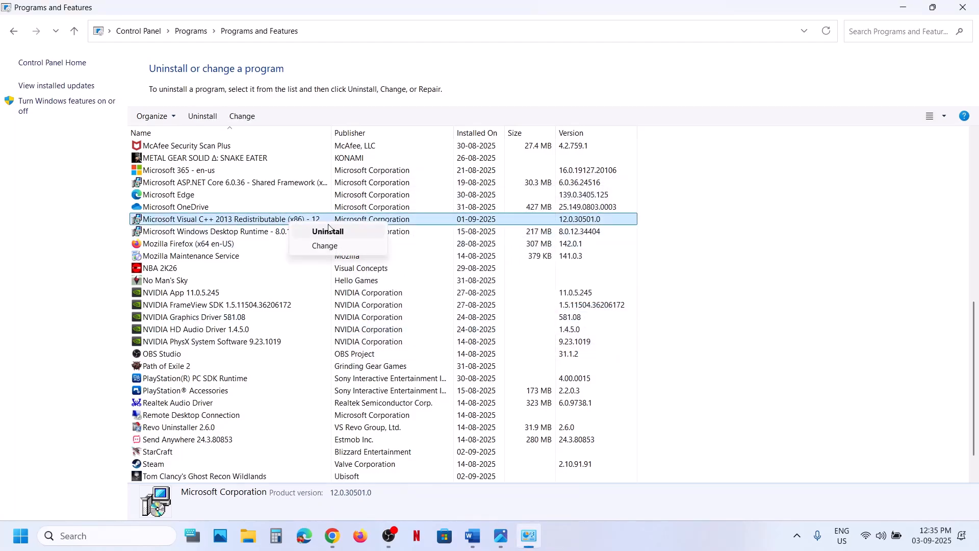
click(328, 231)
click(442, 383)
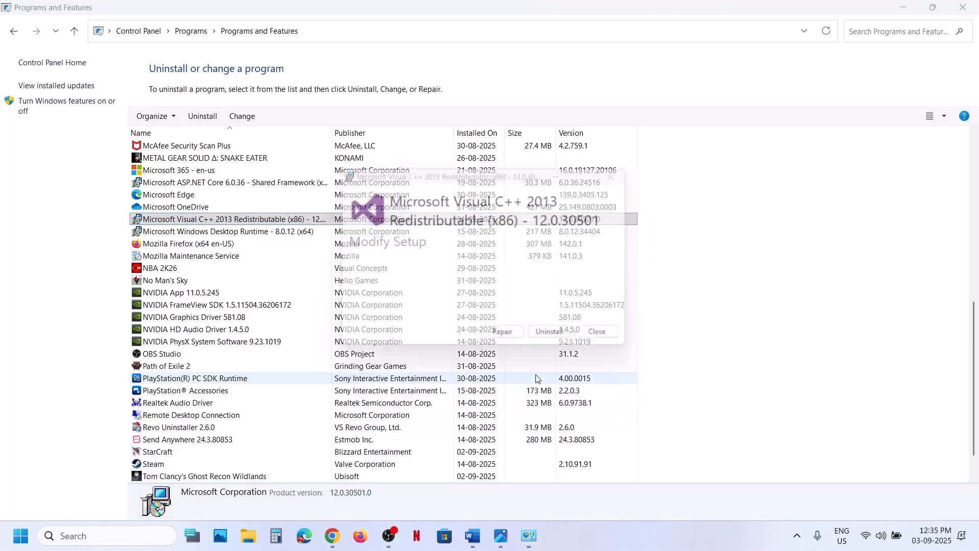
click(557, 342)
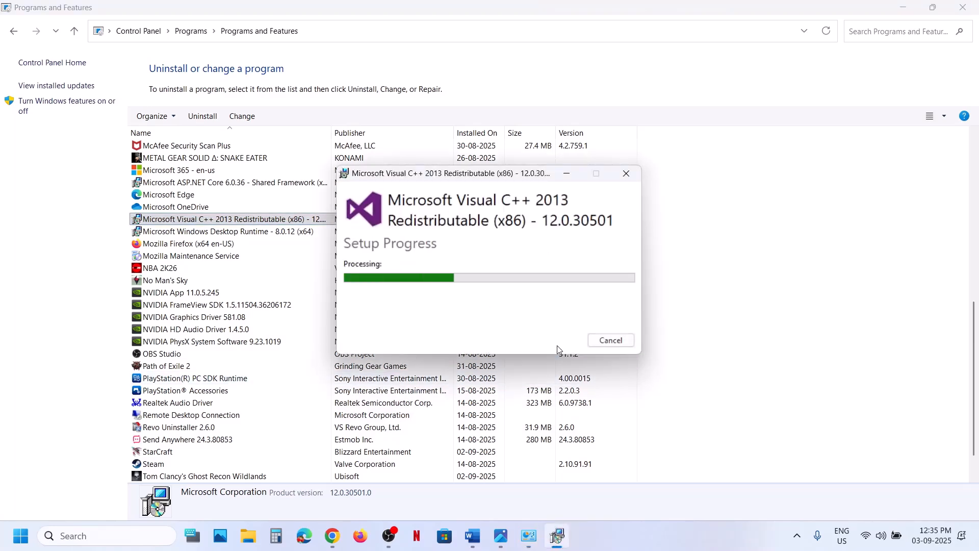
click(605, 340)
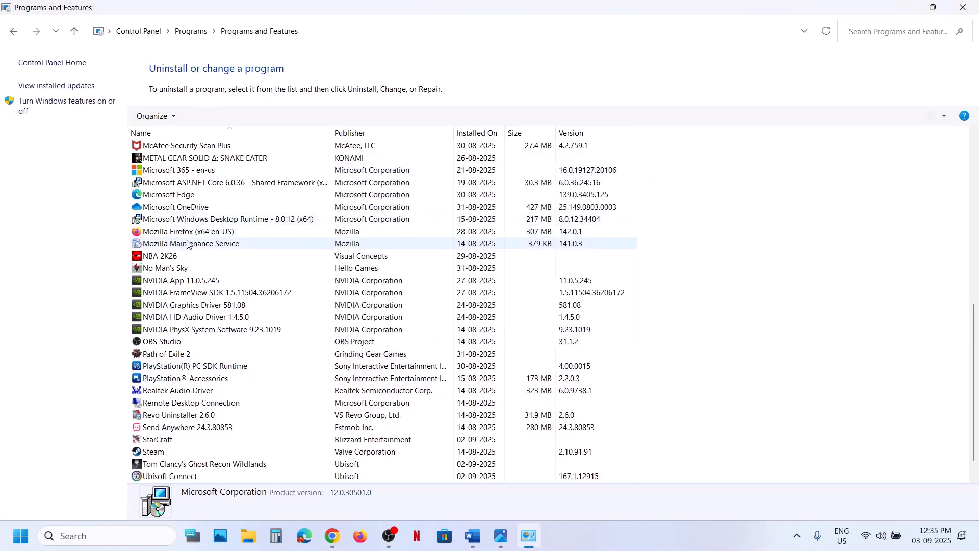
- Highlight the registry path noted in the Word document, then launch Registry Editor from Windows search with administrator approval
click(472, 535)
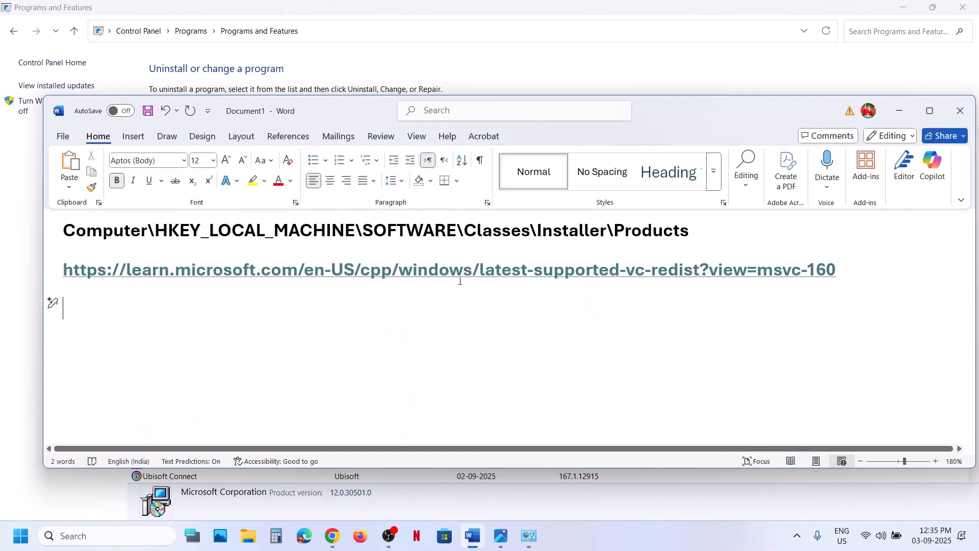
drag(696, 226, 63, 230)
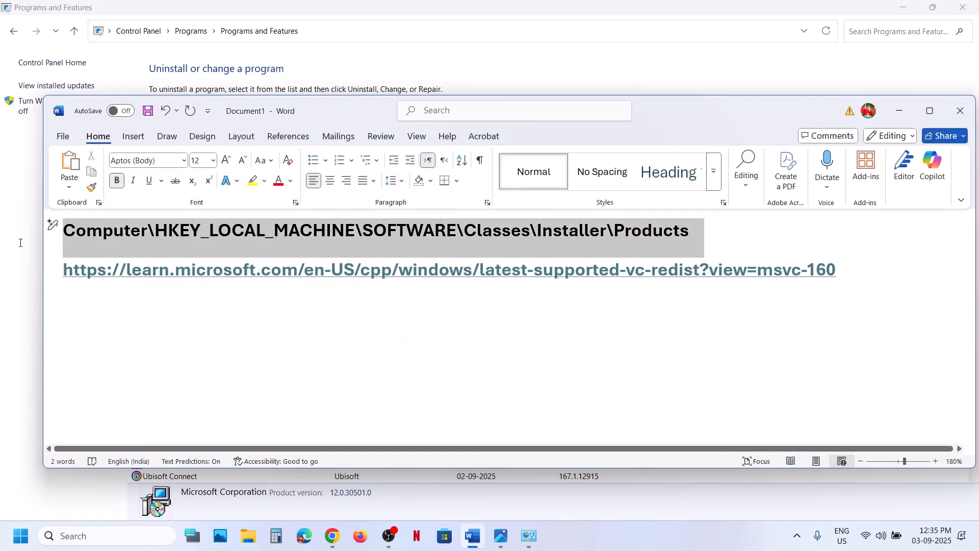
click(76, 535)
text(regis)
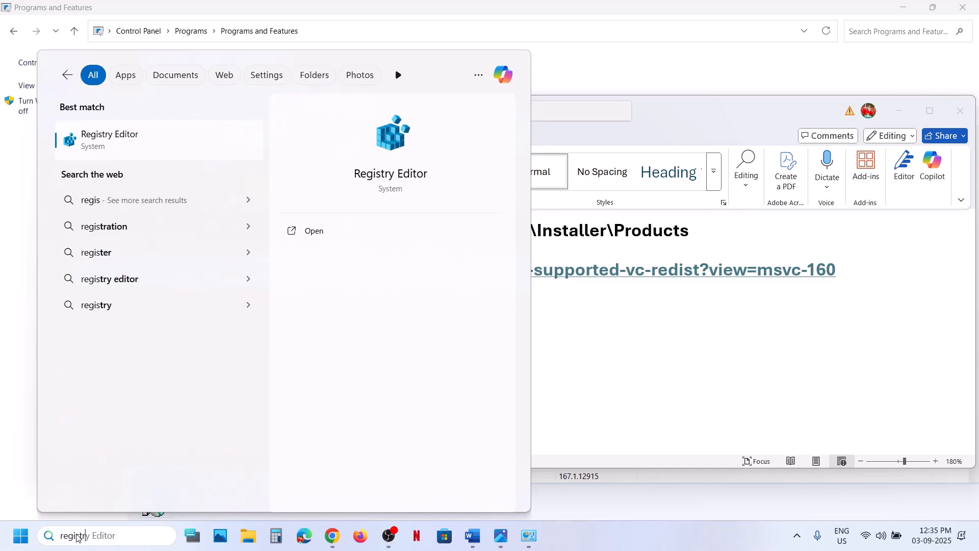
text(try)
click(148, 134)
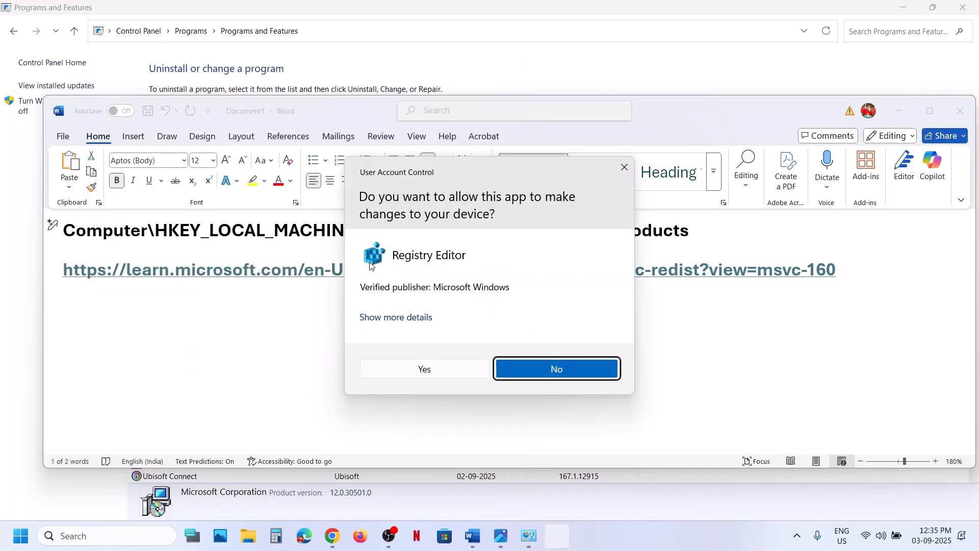
click(427, 374)
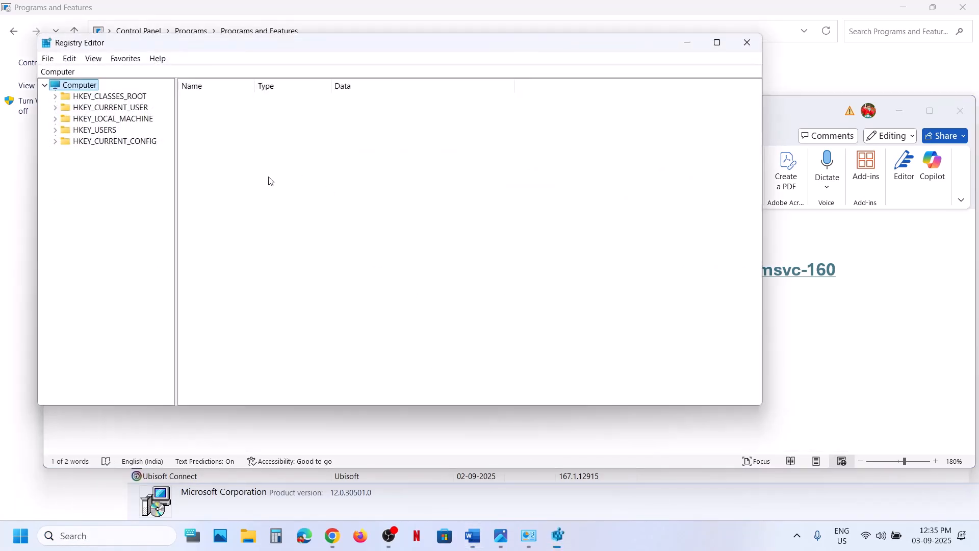
- In Registry Editor, expand HKEY_LOCAL_MACHINE, then SOFTWARE, then Classes following the noted path
key(alt+Tab)
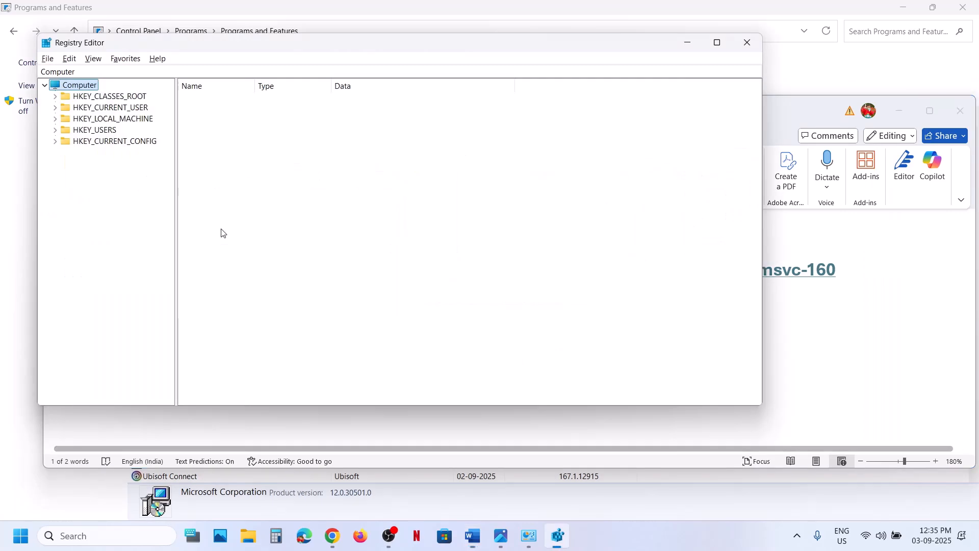
key(alt+Tab)
key(alt+Tab)
key(alt+Tab)
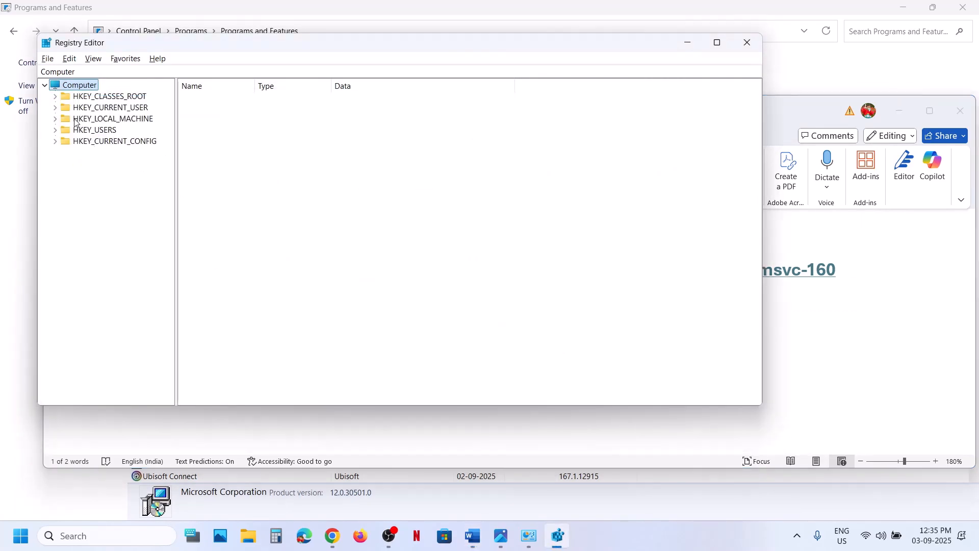
click(55, 119)
key(alt+Tab)
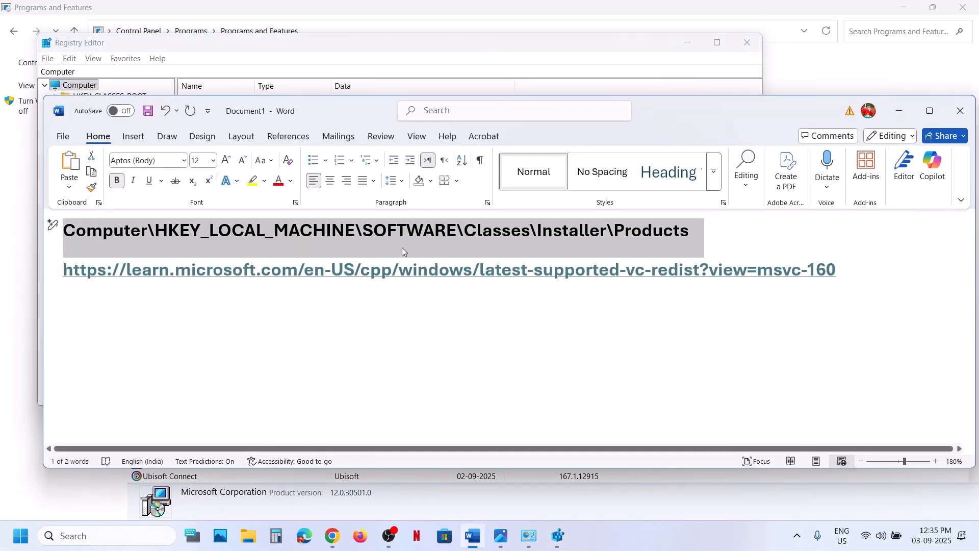
key(alt+Tab)
click(95, 175)
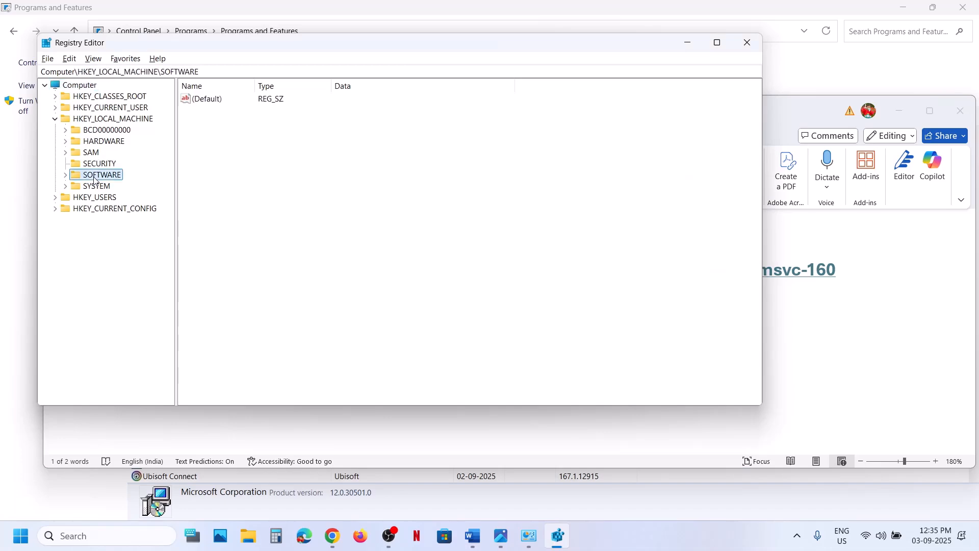
click(66, 176)
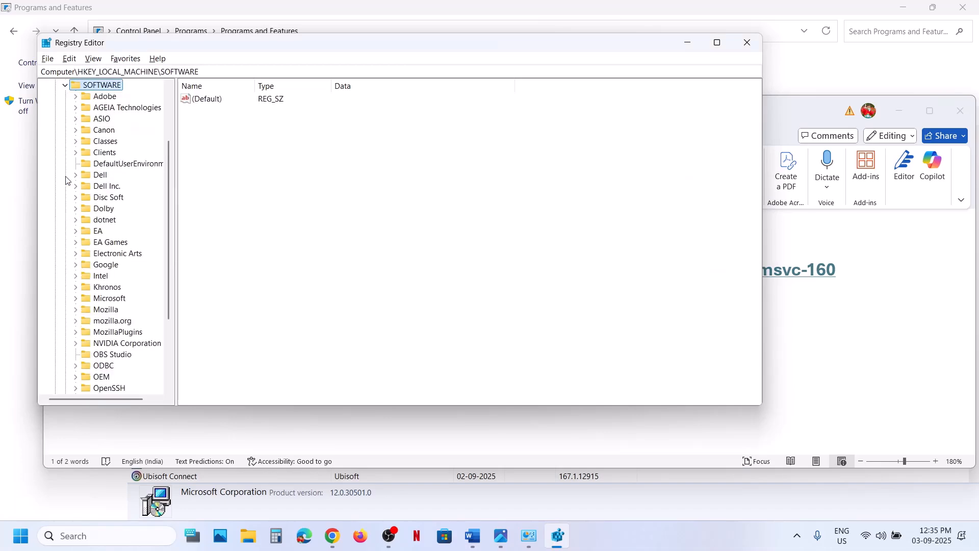
click(104, 143)
click(77, 142)
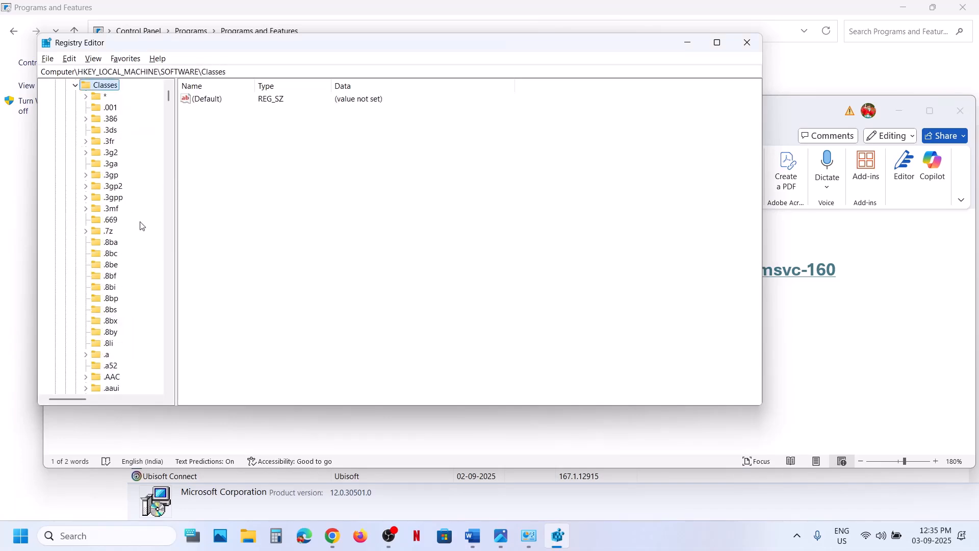
- Locate the Installer key under Classes and expand it and its Products subkey
key(alt+Tab)
key(alt+Tab)
scroll(119, 284, down, 20)
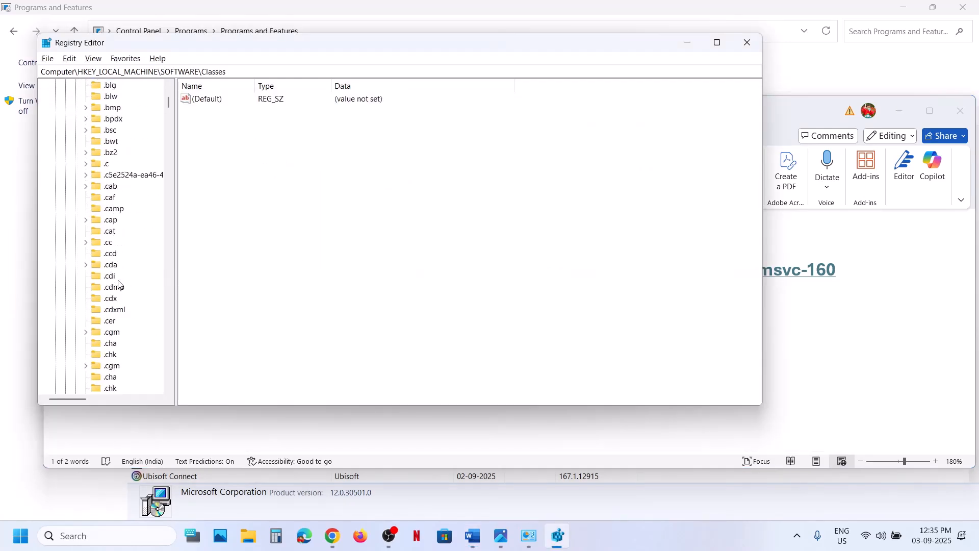
scroll(119, 284, down, 20)
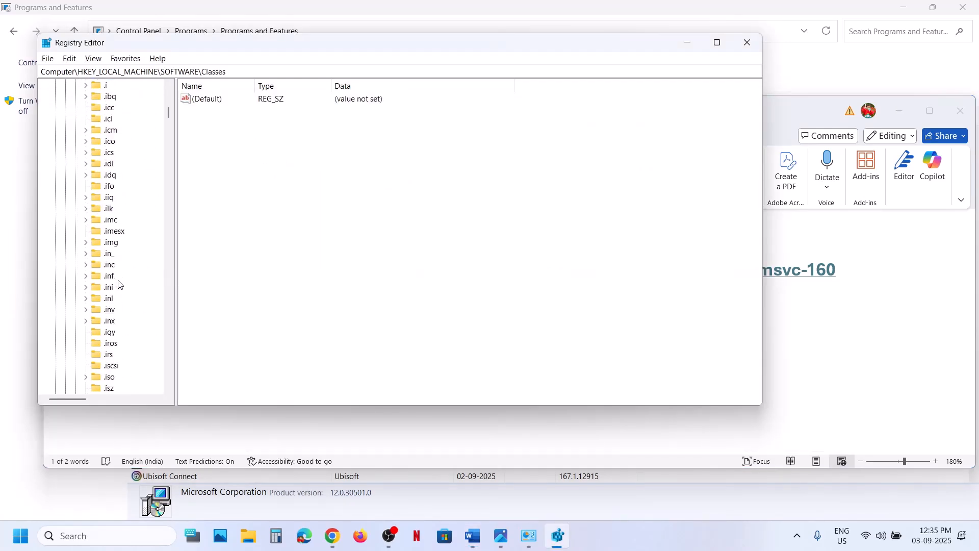
scroll(159, 299, down, 6)
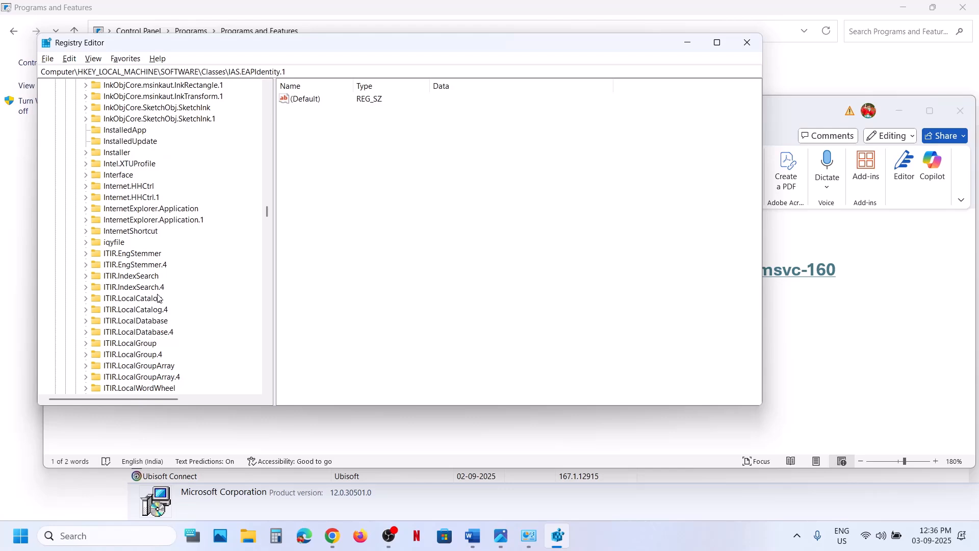
scroll(157, 298, down, 10)
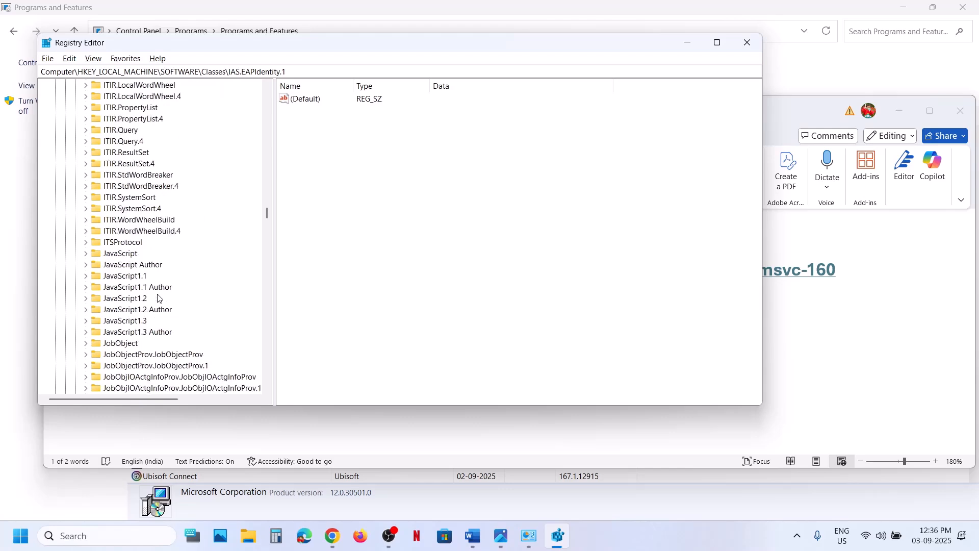
scroll(158, 298, up, 11)
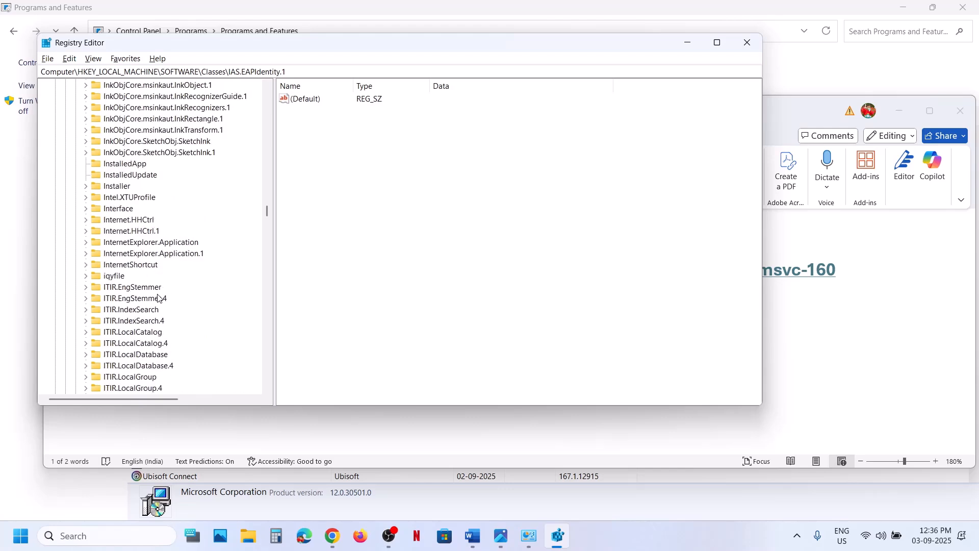
click(121, 189)
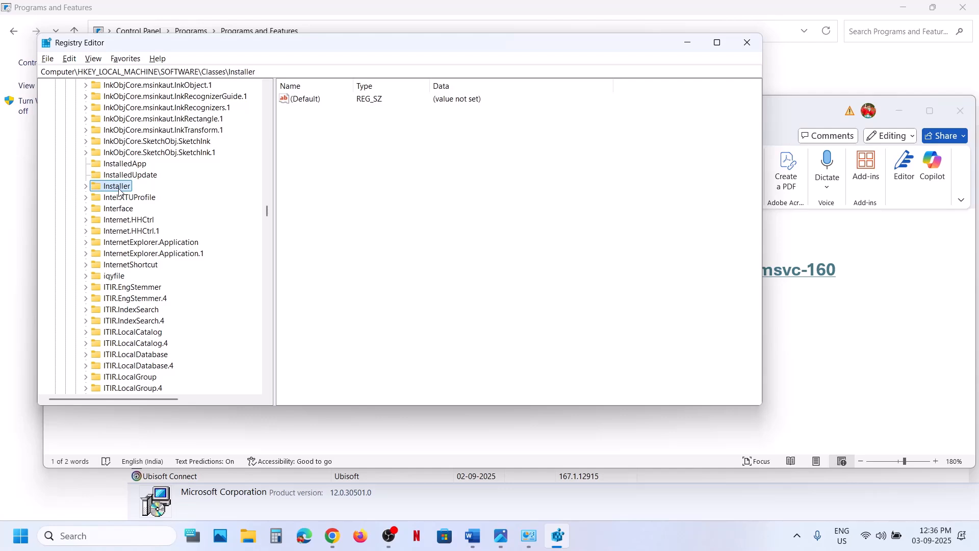
click(85, 186)
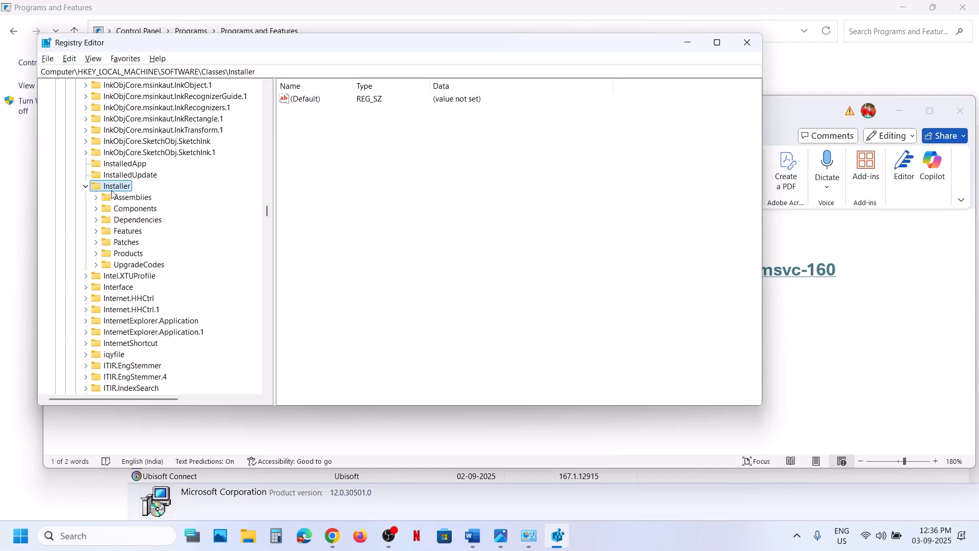
key(alt+Tab)
key(alt+Tab)
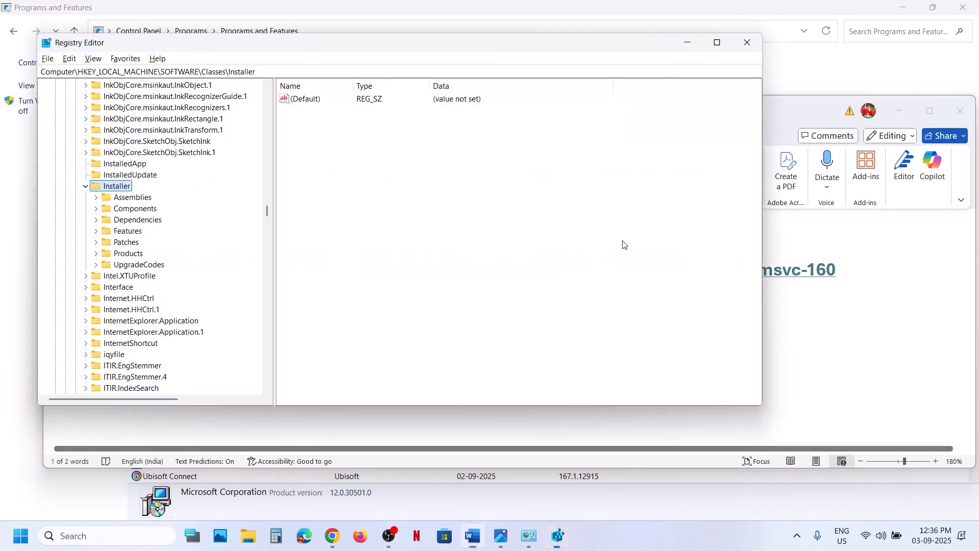
click(118, 254)
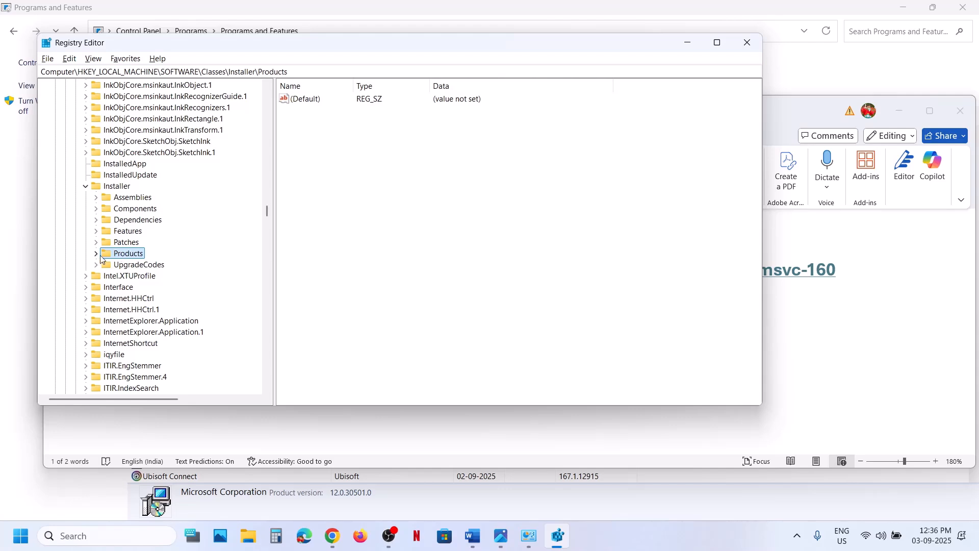
click(97, 254)
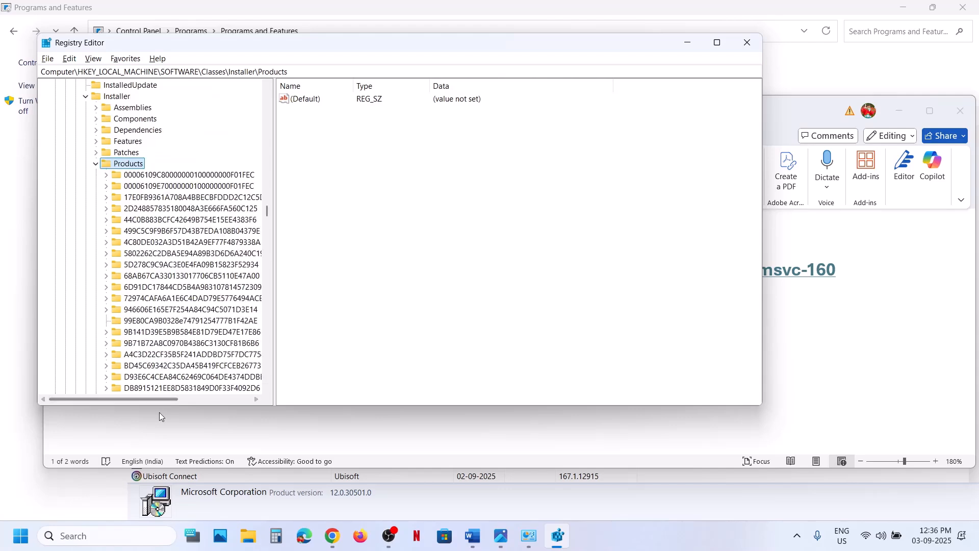
- Export the entire registry as a backup file named Backup in .reg format to the Desktop
drag(223, 410, 224, 518)
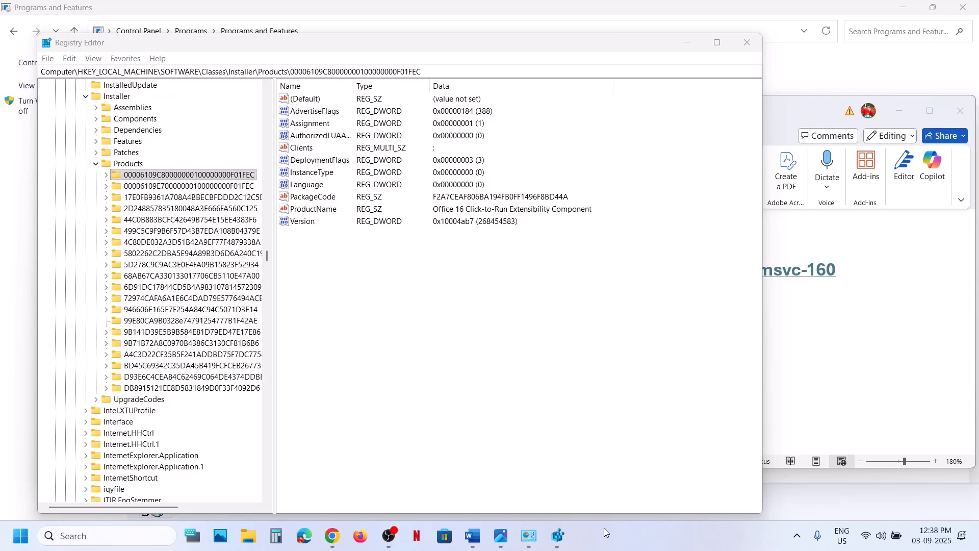
click(47, 59)
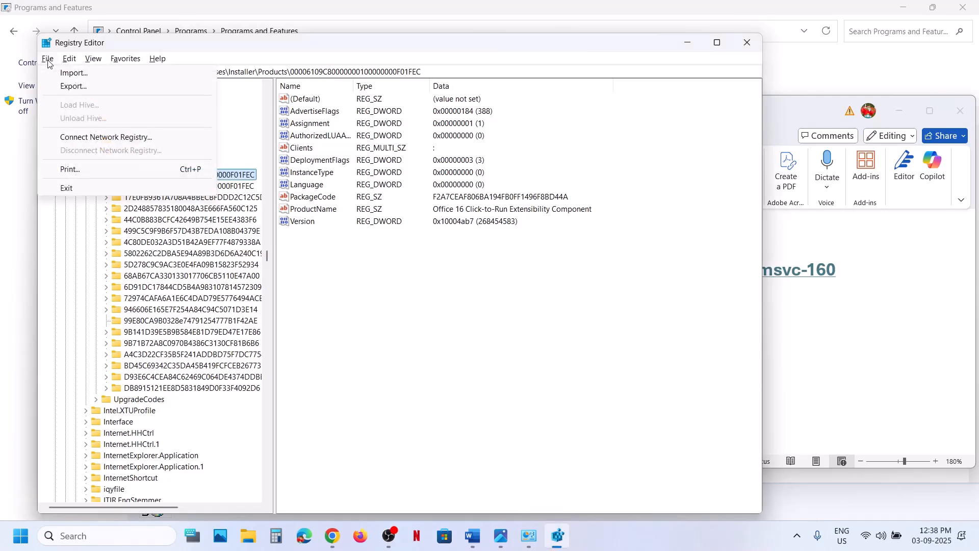
click(77, 86)
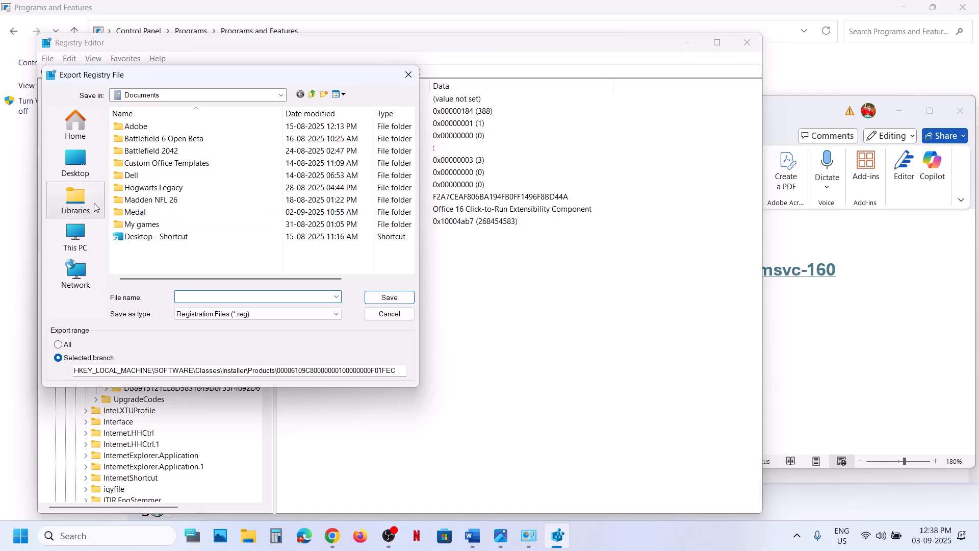
click(76, 161)
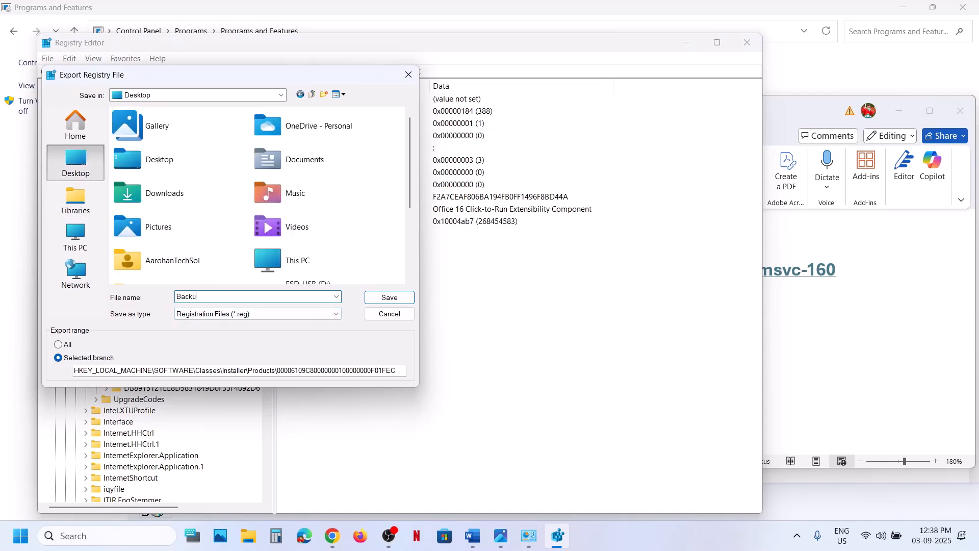
click(230, 319)
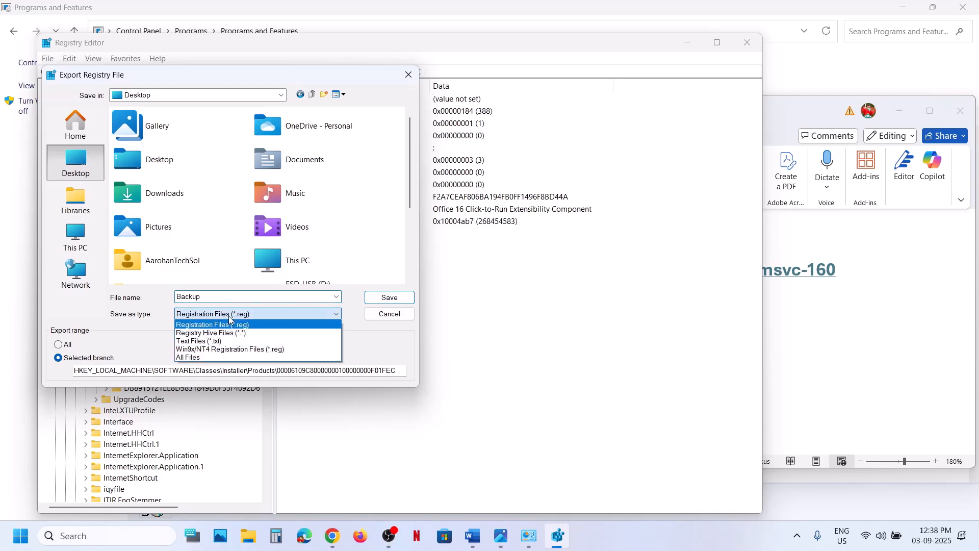
click(136, 305)
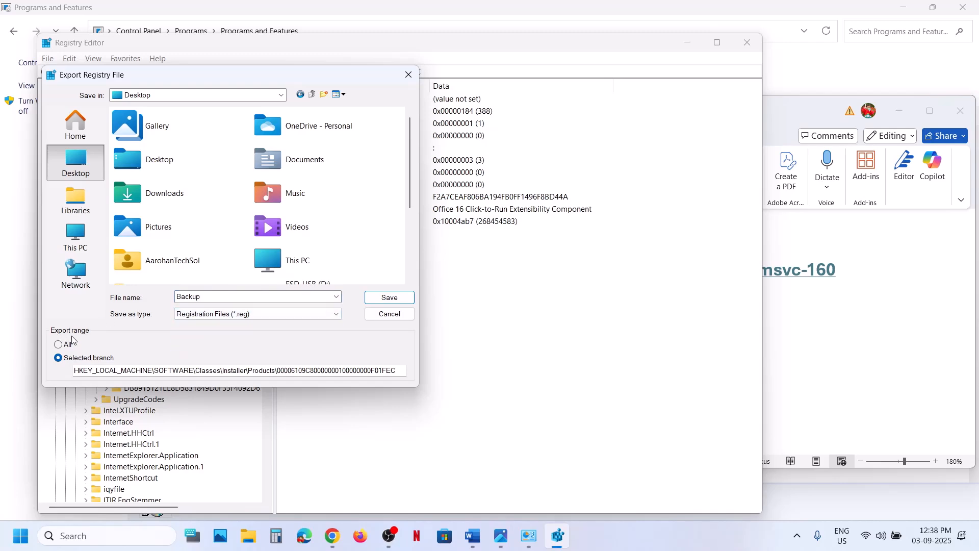
click(403, 299)
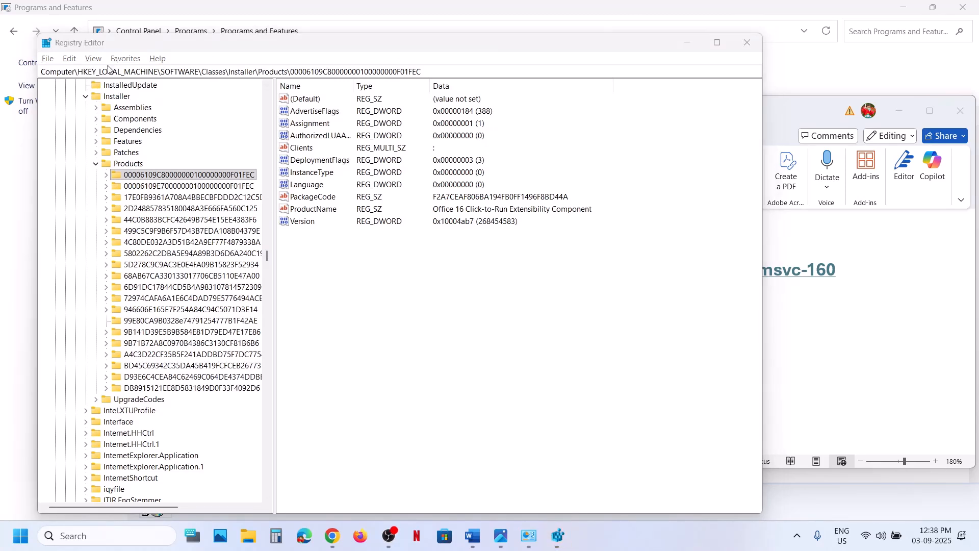
- Open the registry Import dialog to check the Backup file on the Desktop, then close it without importing
click(48, 59)
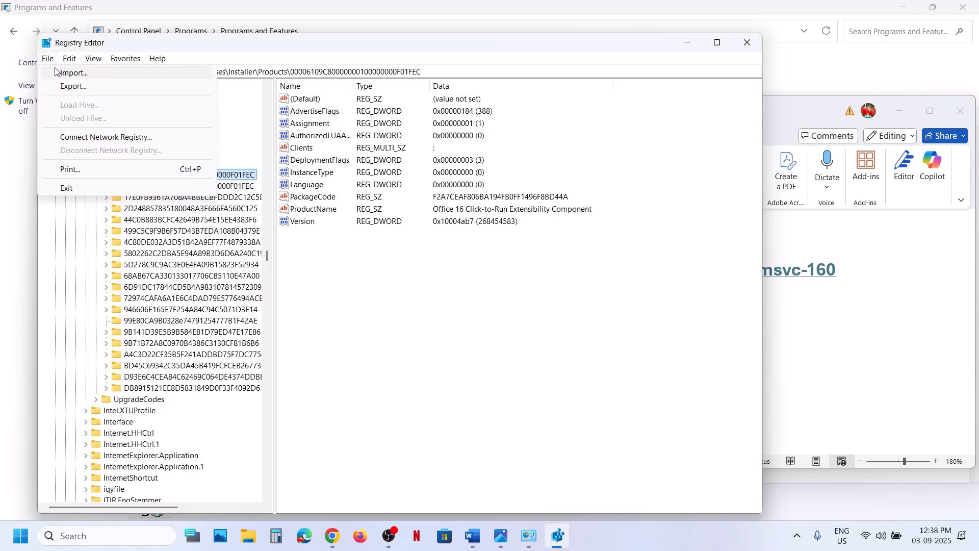
click(79, 76)
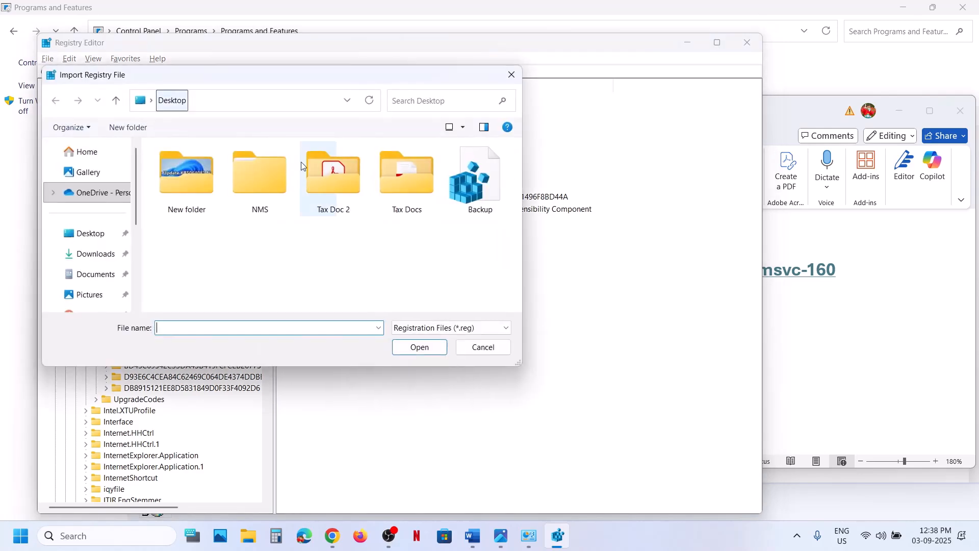
click(479, 184)
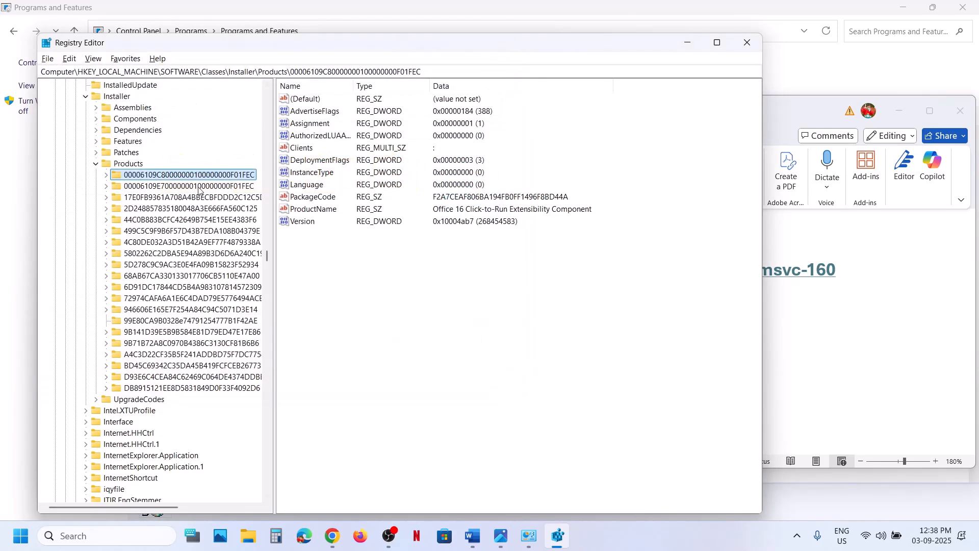
key(Left)
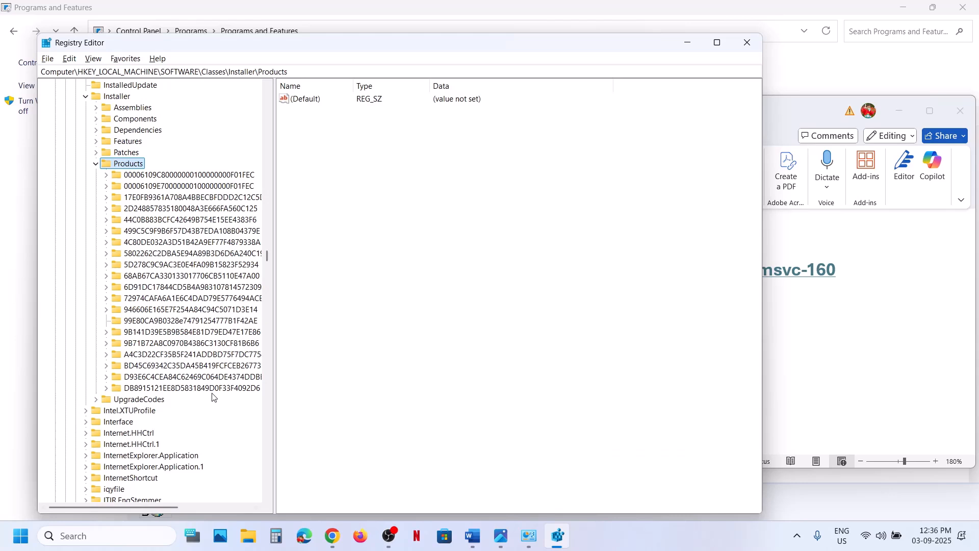
- Inspect the ProductName of each subkey under Installer\Products to find Visual C++ entries
click(158, 175)
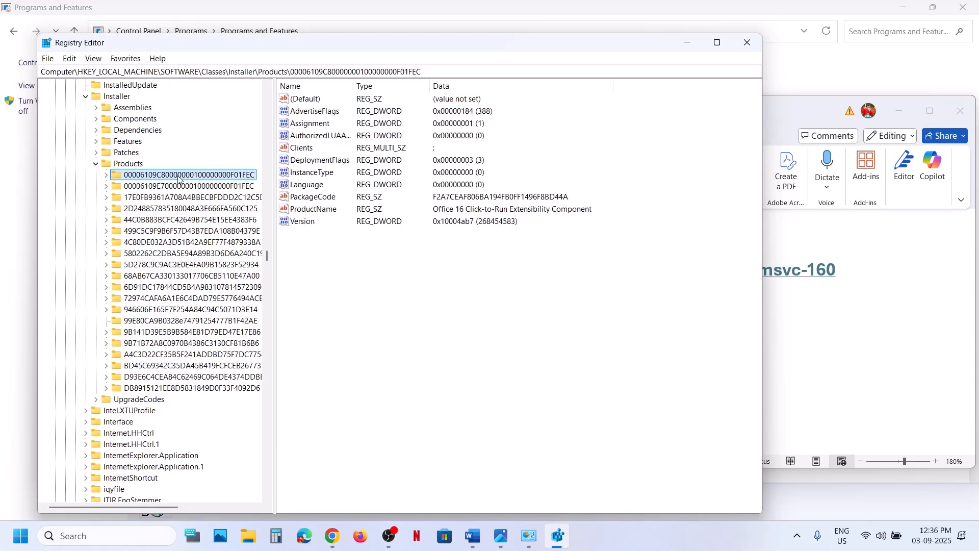
click(316, 210)
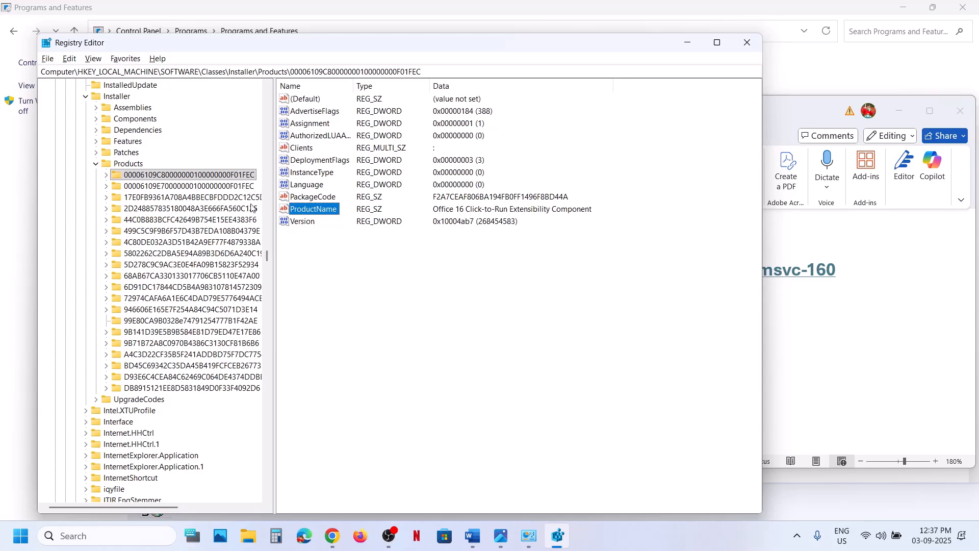
click(210, 187)
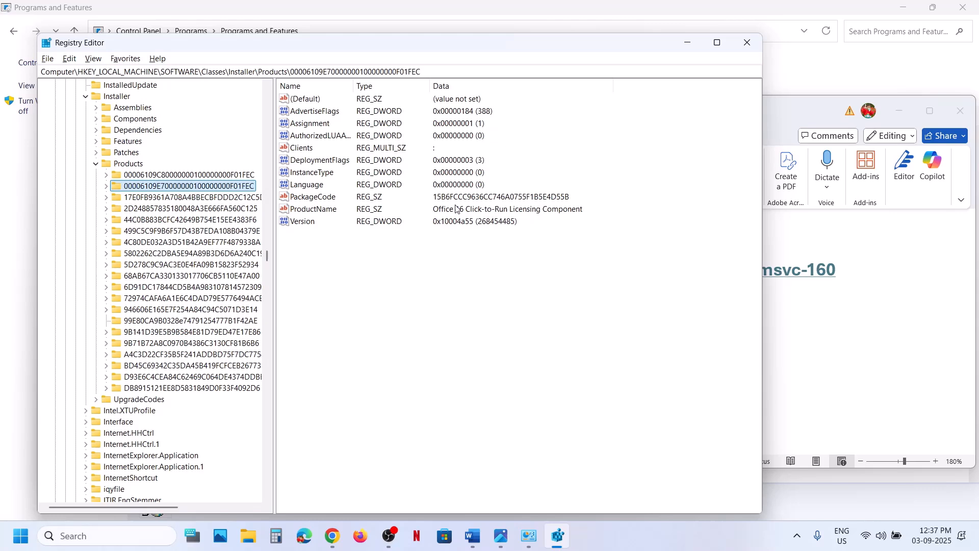
click(195, 198)
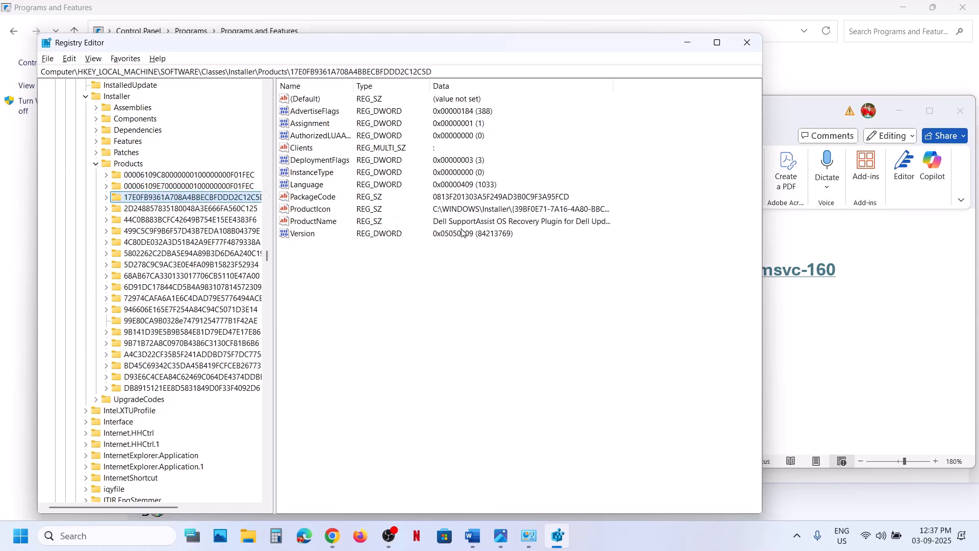
click(207, 209)
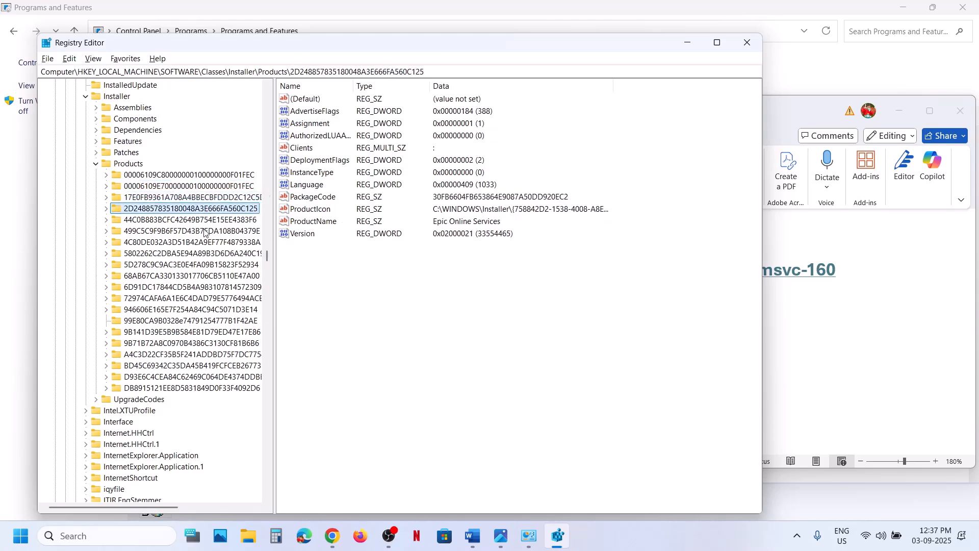
click(193, 221)
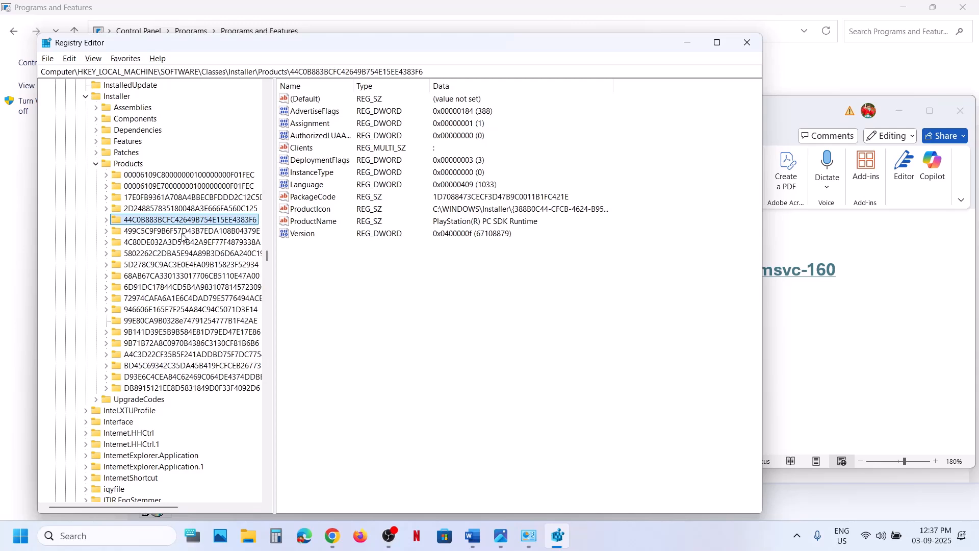
click(182, 233)
click(176, 243)
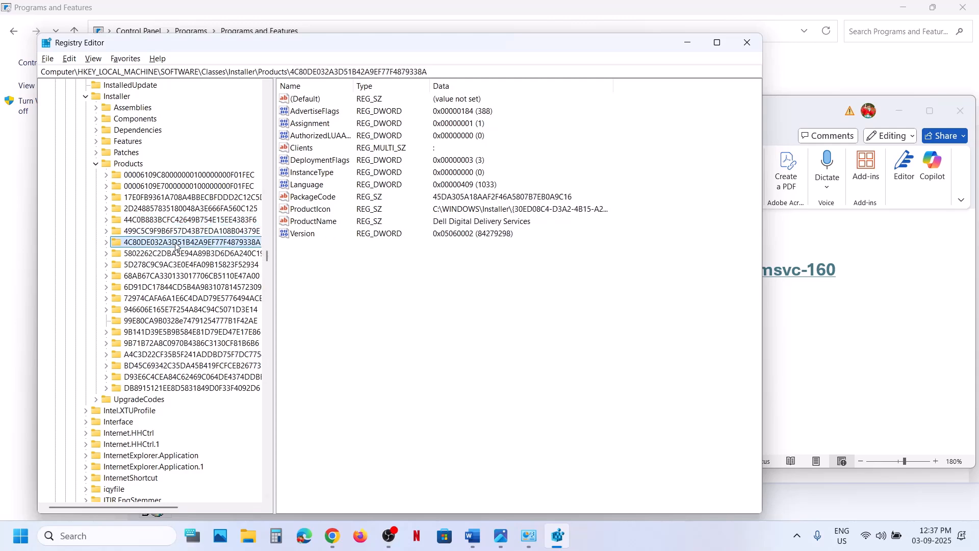
click(203, 253)
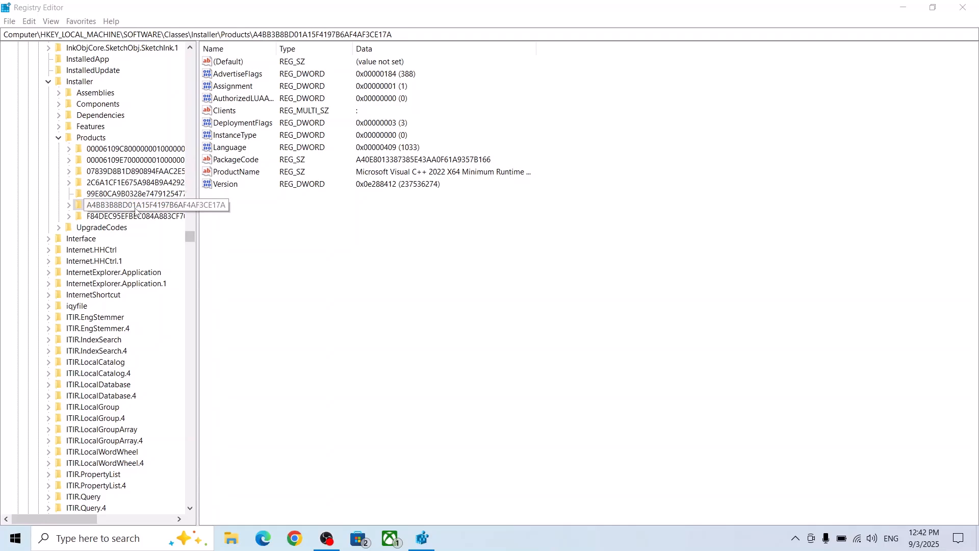
- Delete the Products subkey whose ProductName is Microsoft Visual C++ 2022 X64 Minimum Runtime
click(133, 208)
click(394, 173)
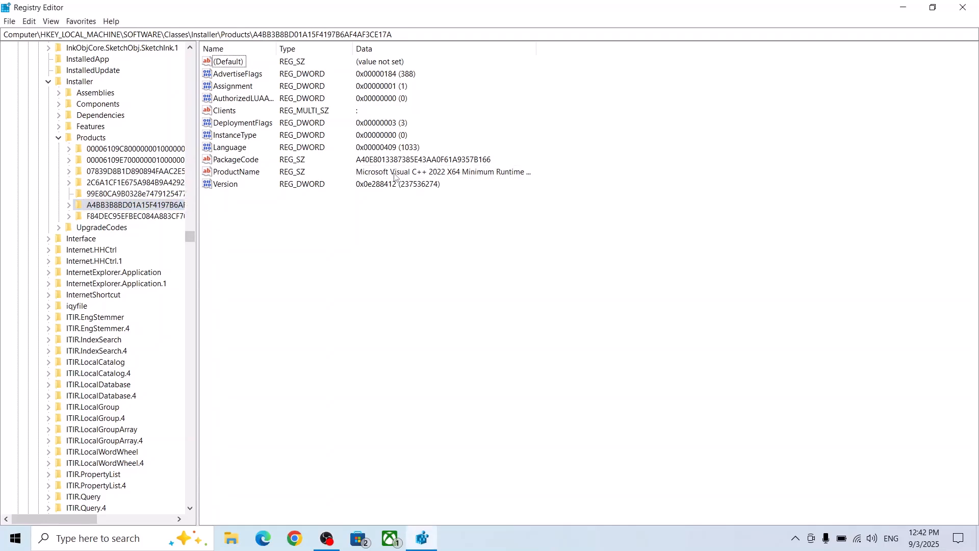
click(244, 173)
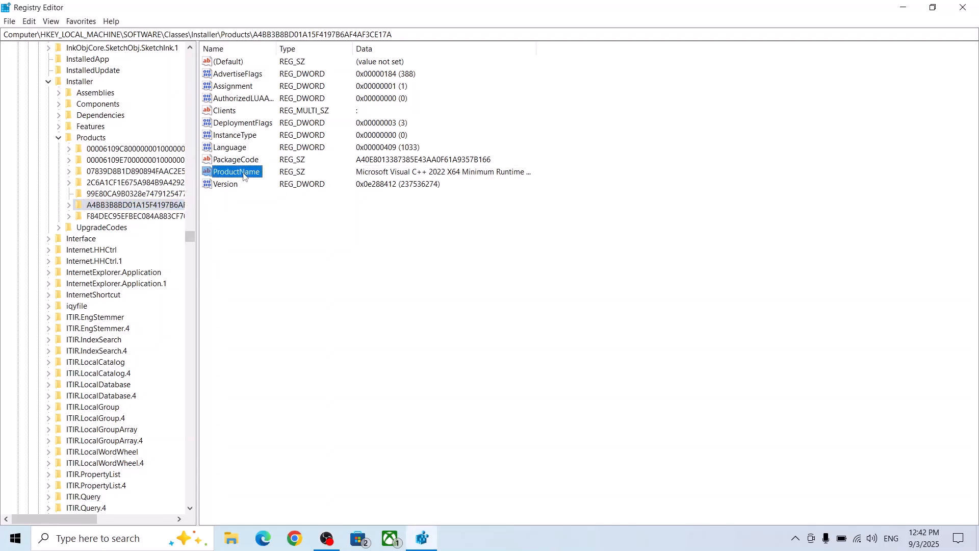
click(109, 208)
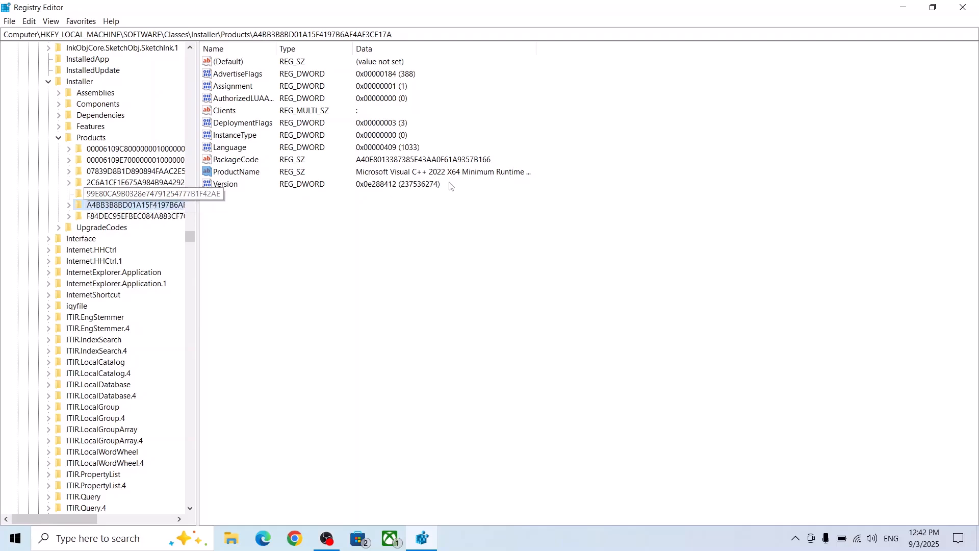
click(407, 177)
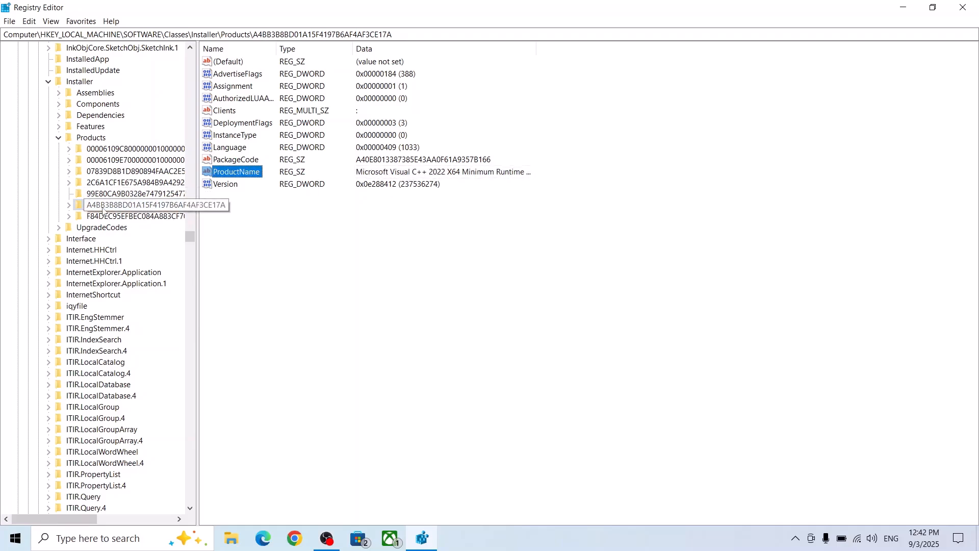
right_click(118, 207)
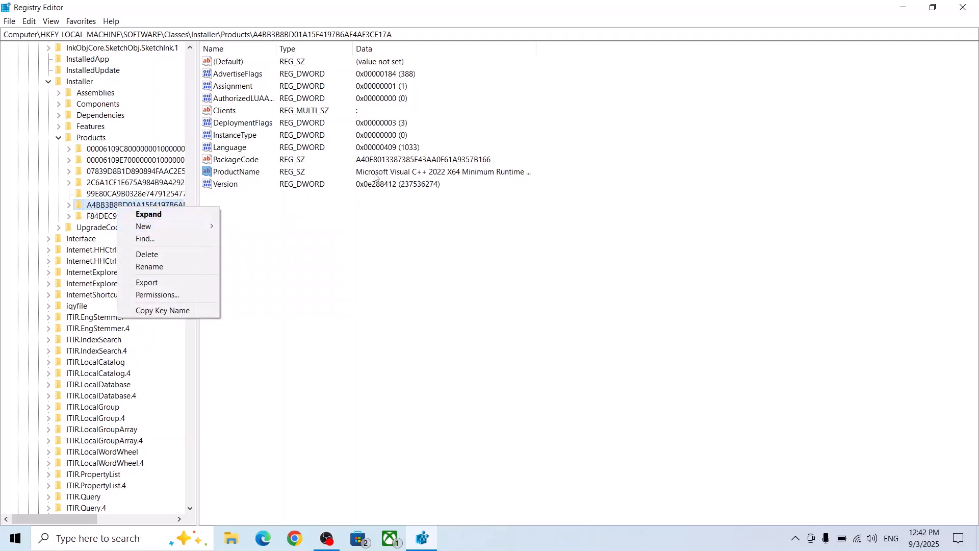
click(163, 255)
click(553, 268)
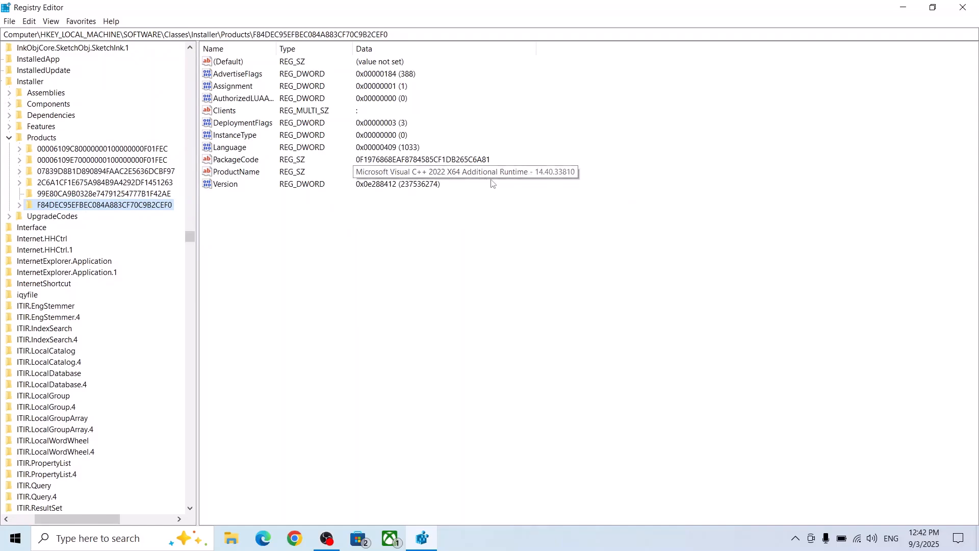
- Delete the Products subkey whose ProductName is Microsoft Visual C++ 2022 X64 Additional Runtime
right_click(109, 209)
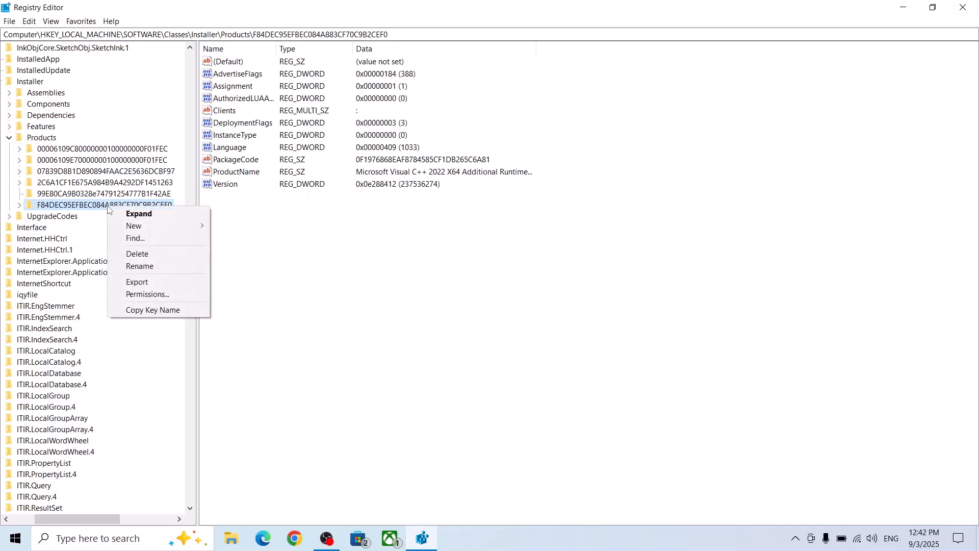
click(150, 254)
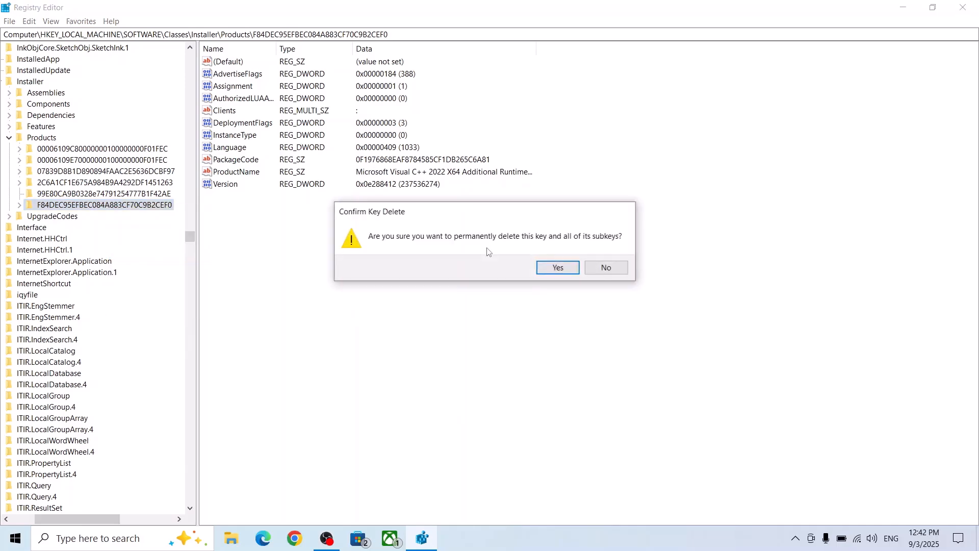
click(566, 271)
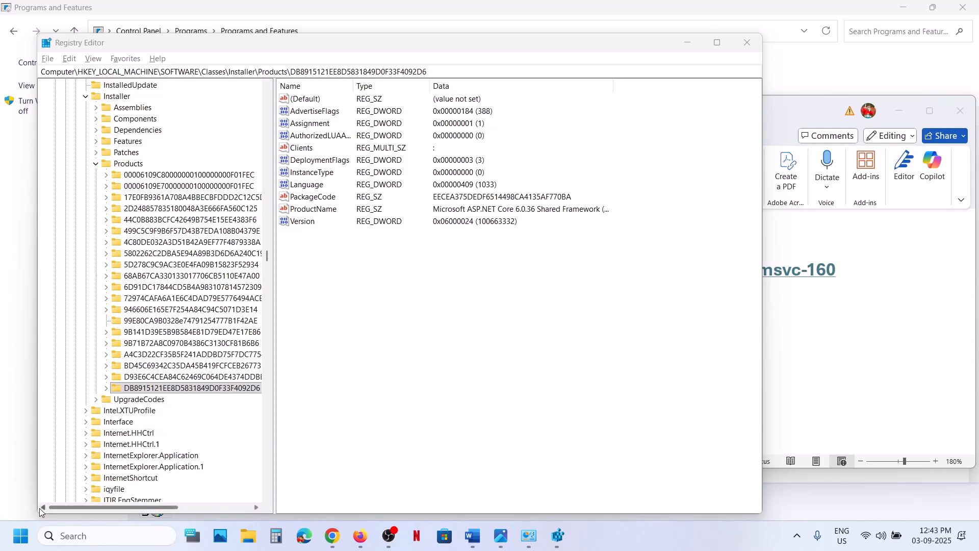
click(20, 535)
click(372, 492)
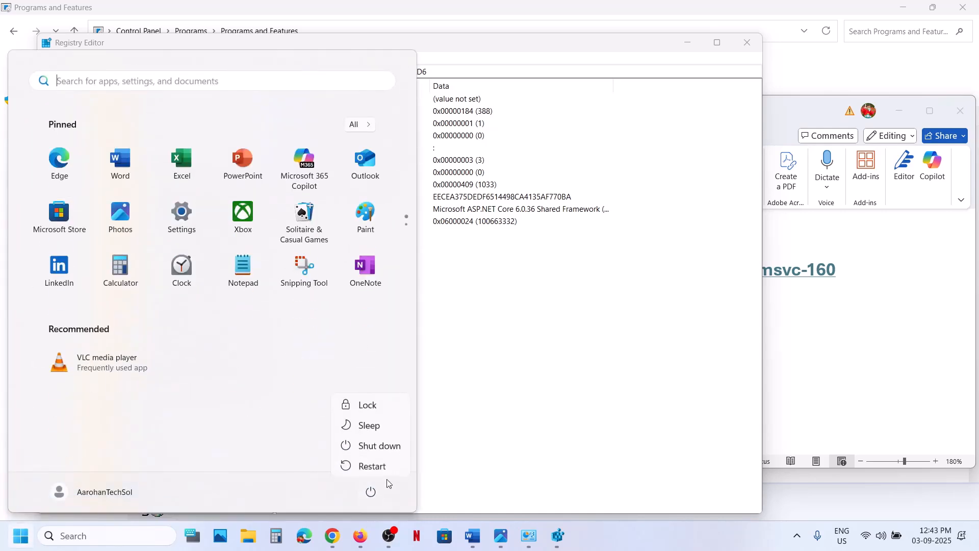
click(604, 541)
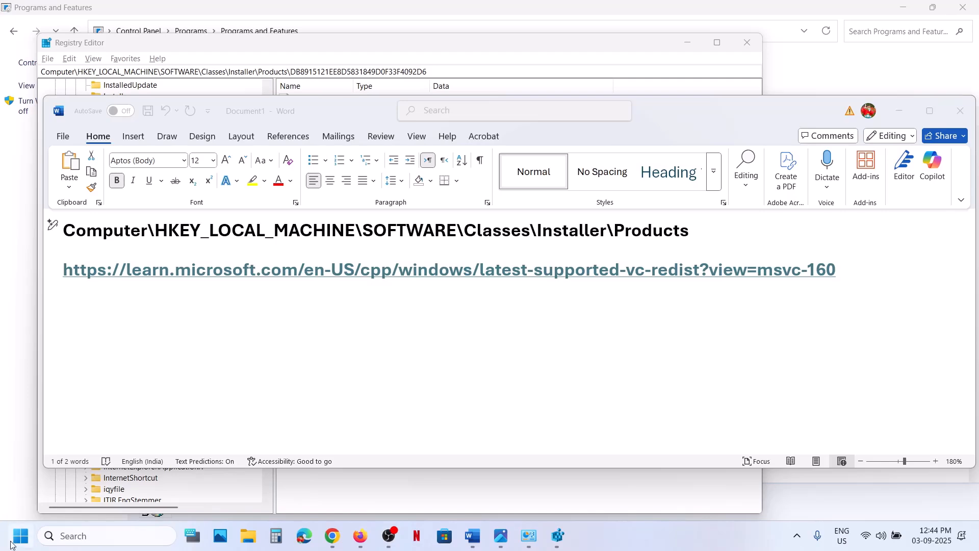
click(11, 545)
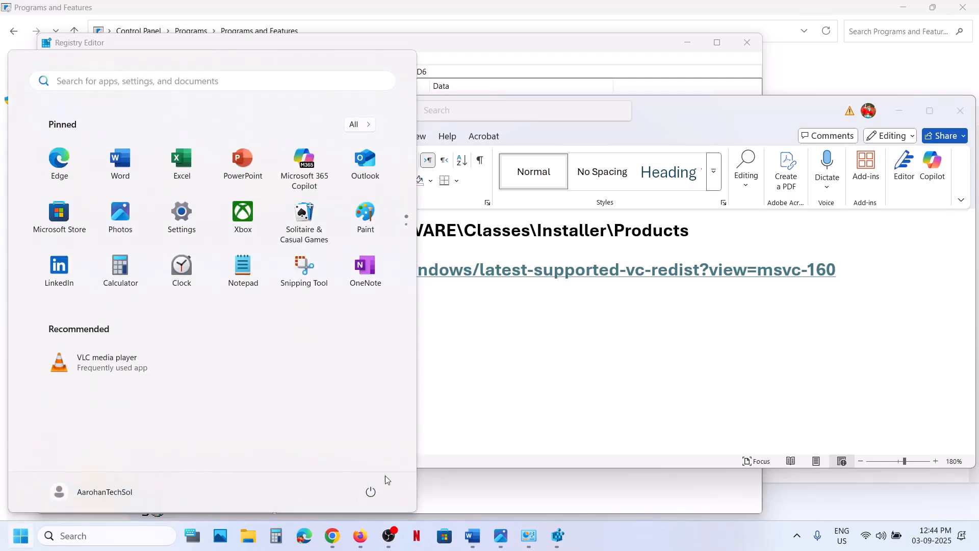
click(370, 491)
click(680, 238)
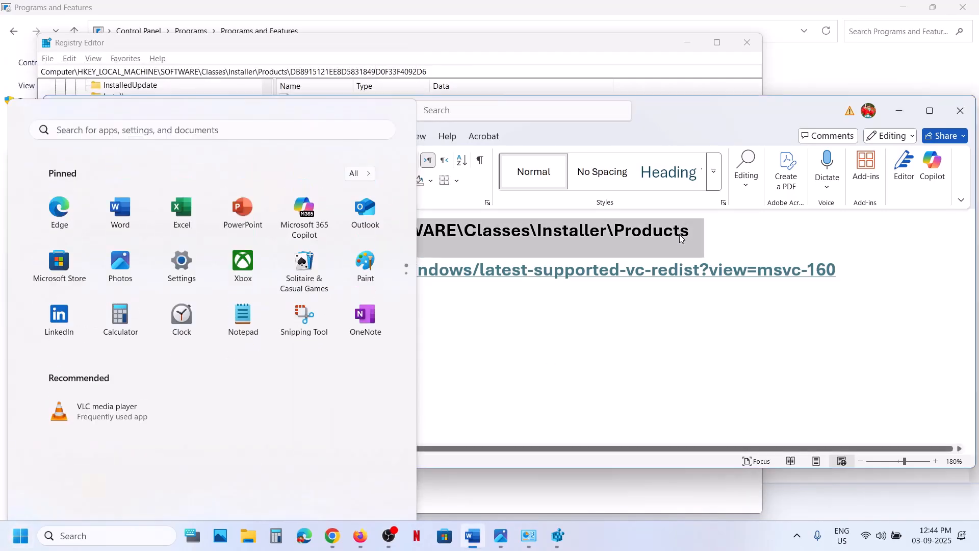
- Copy the Microsoft Learn redistributable URL from the Word document and open it in a new Chrome tab
drag(857, 267, 81, 271)
key(ctrl+c)
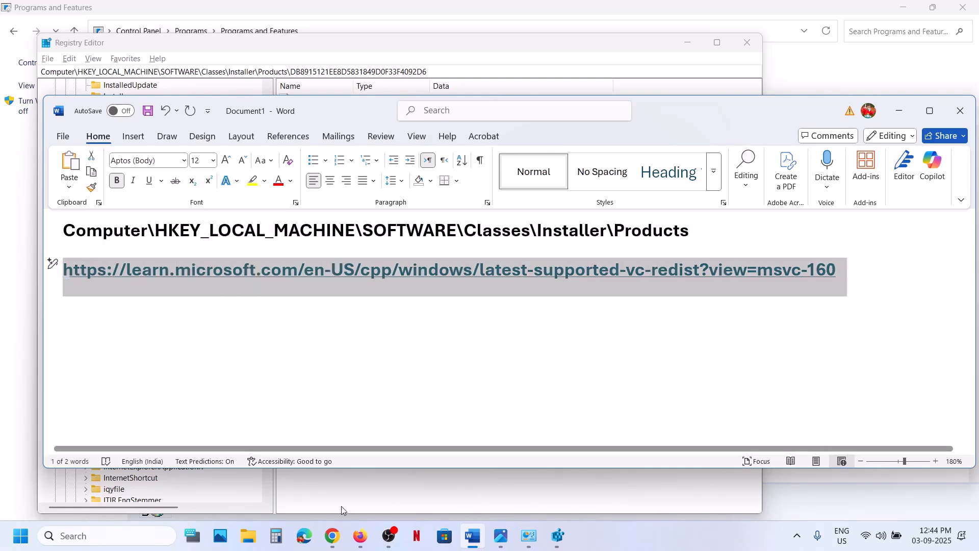
click(335, 531)
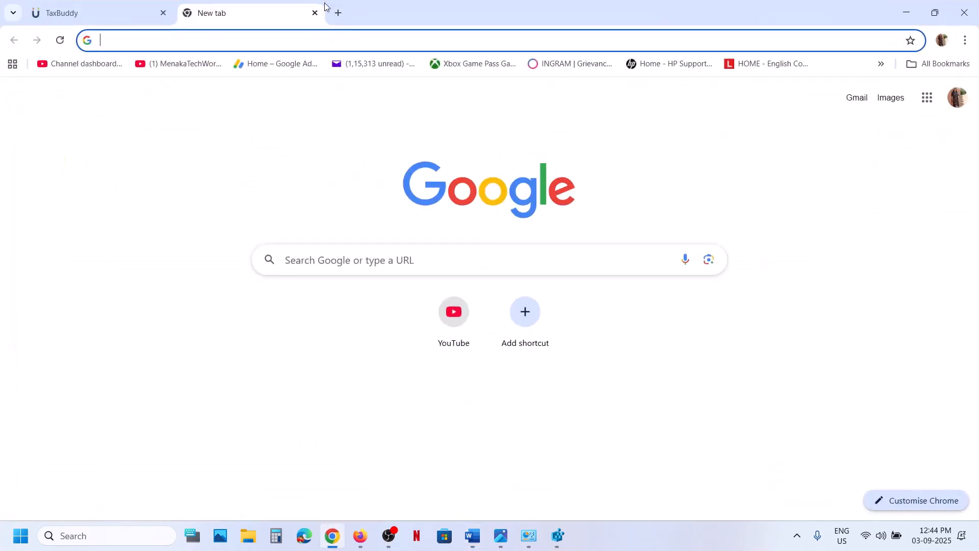
click(336, 13)
key(ctrl+v)
key(Return)
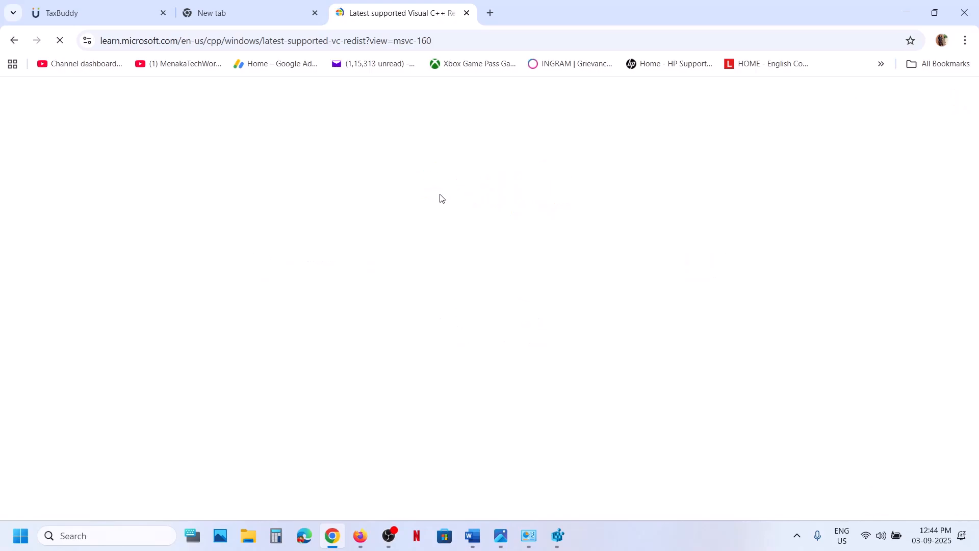
- Download the X86 redistributable from the latest-version table and install it, accepting the license terms and allowing the device changes
scroll(430, 214, down, 7)
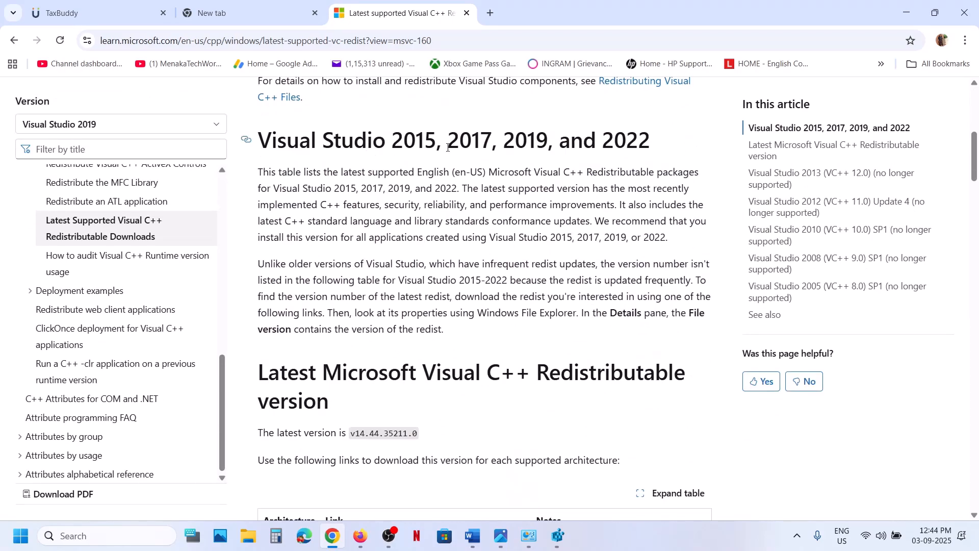
scroll(438, 318, down, 5)
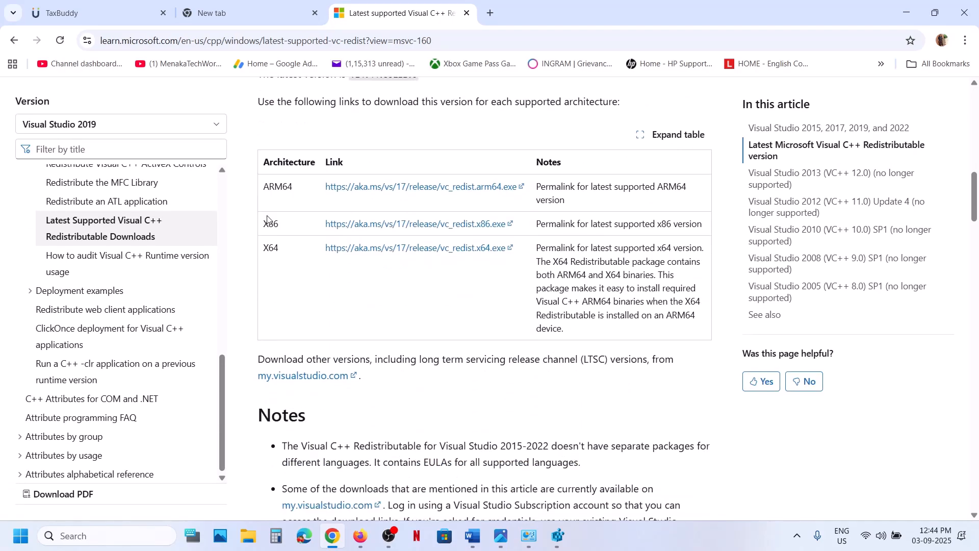
double_click(273, 228)
click(274, 246)
double_click(275, 223)
click(420, 227)
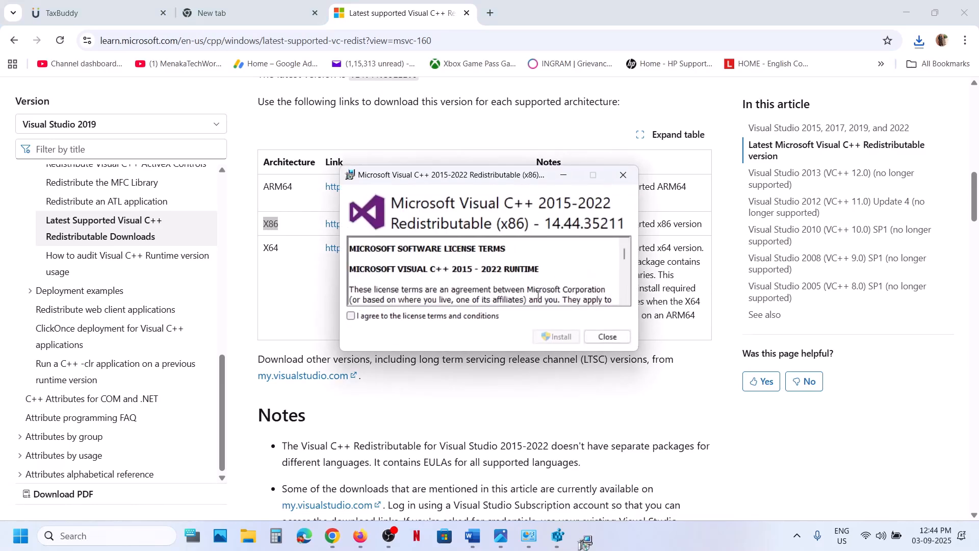
click(414, 316)
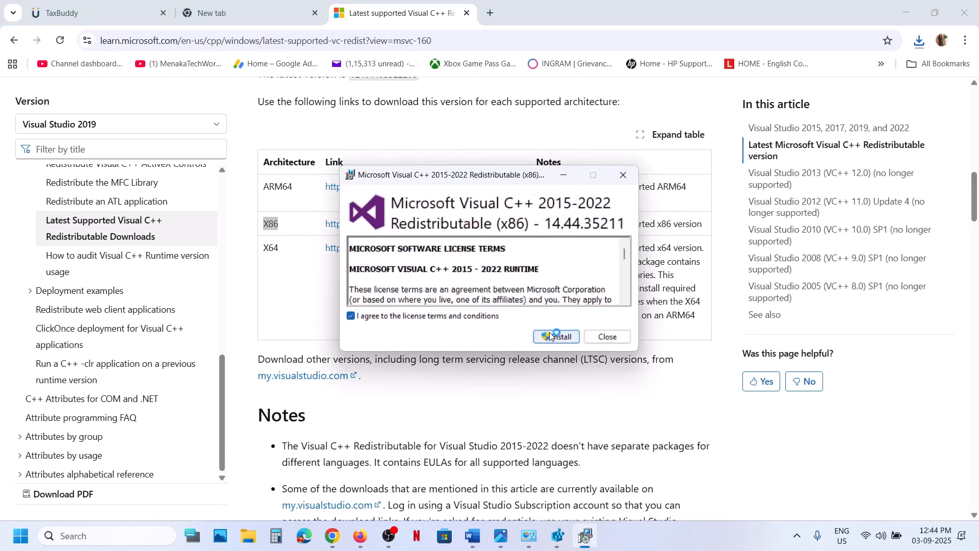
click(553, 336)
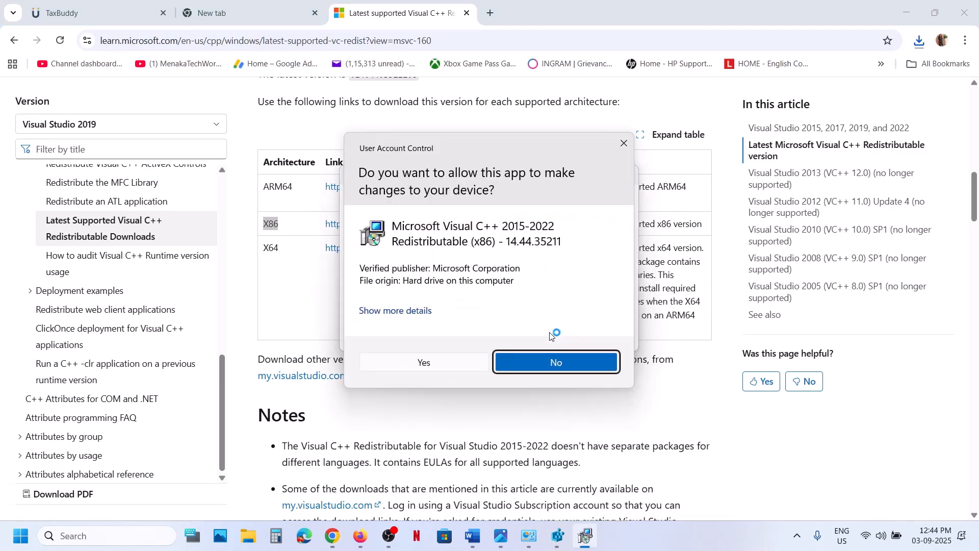
click(454, 362)
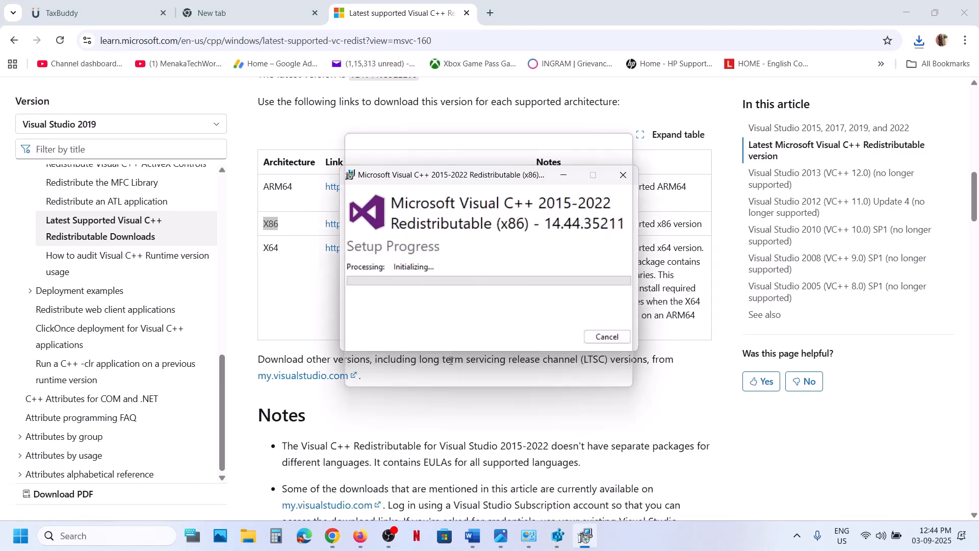
- Download the X64 redistributable from the same table and install it, accepting the license terms and allowing the device changes
double_click(270, 248)
click(391, 248)
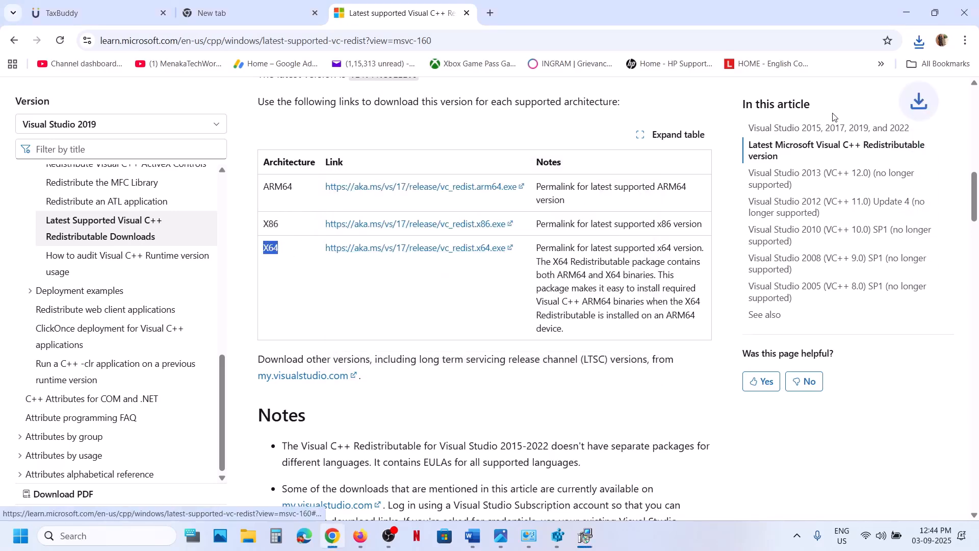
click(920, 45)
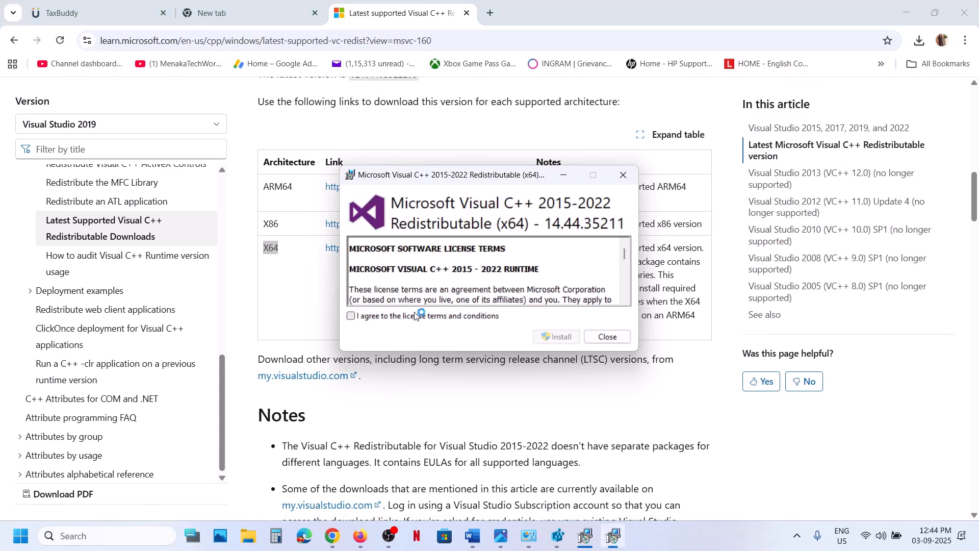
click(416, 317)
click(557, 336)
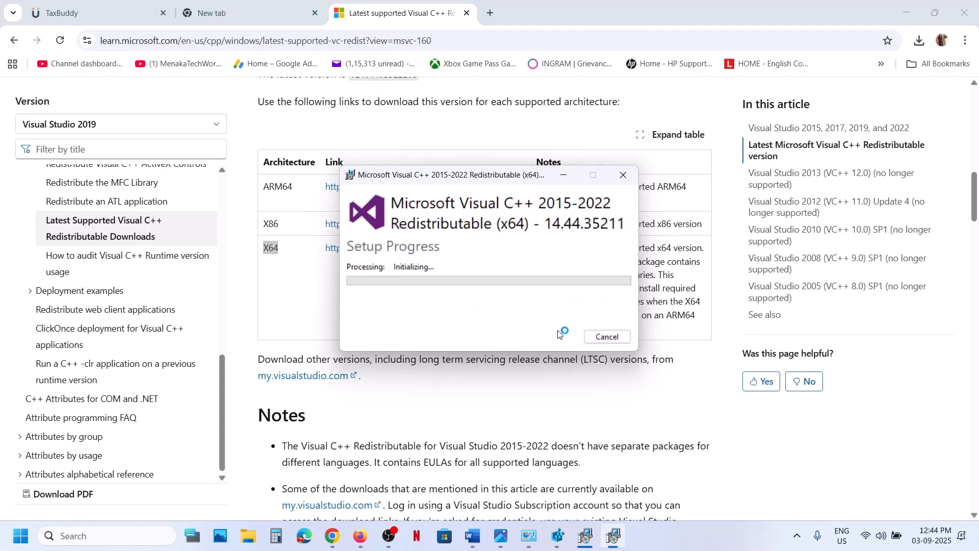
click(442, 362)
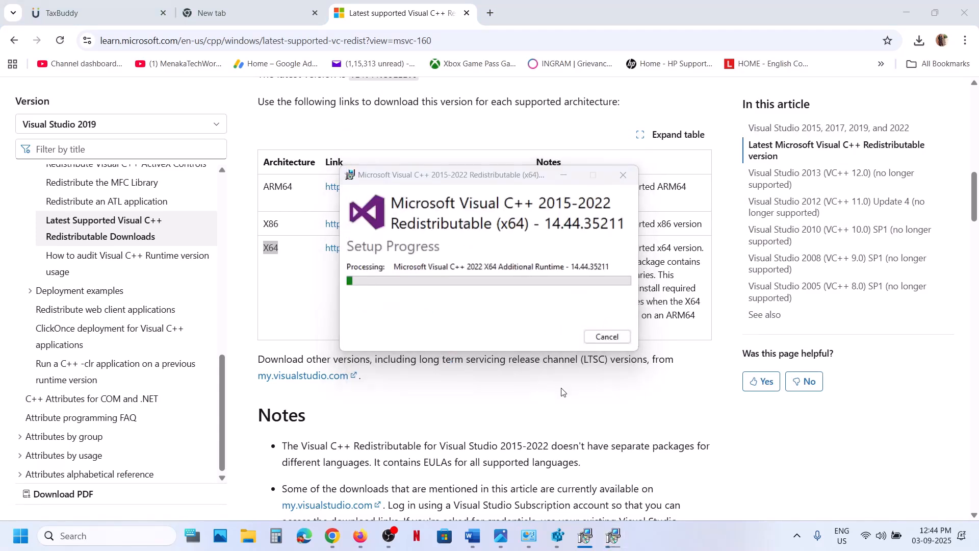
- Close both Visual C++ 2015-2022 redistributable setup windows after installation finishes
click(584, 536)
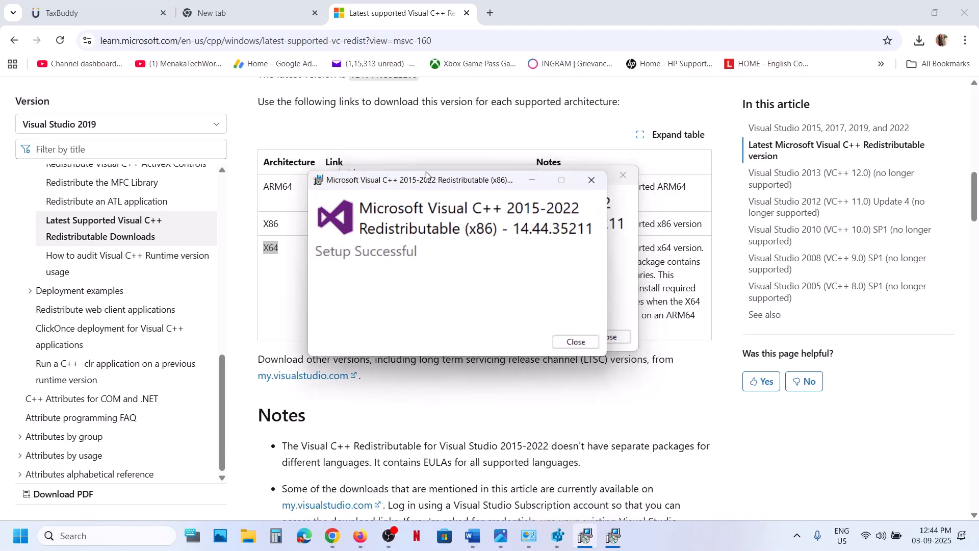
drag(453, 169, 252, 204)
click(607, 337)
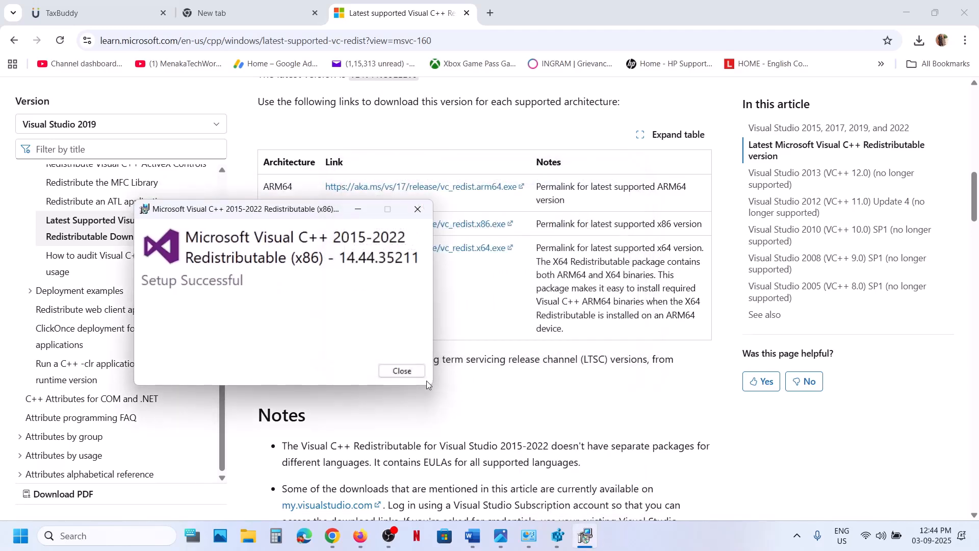
click(403, 371)
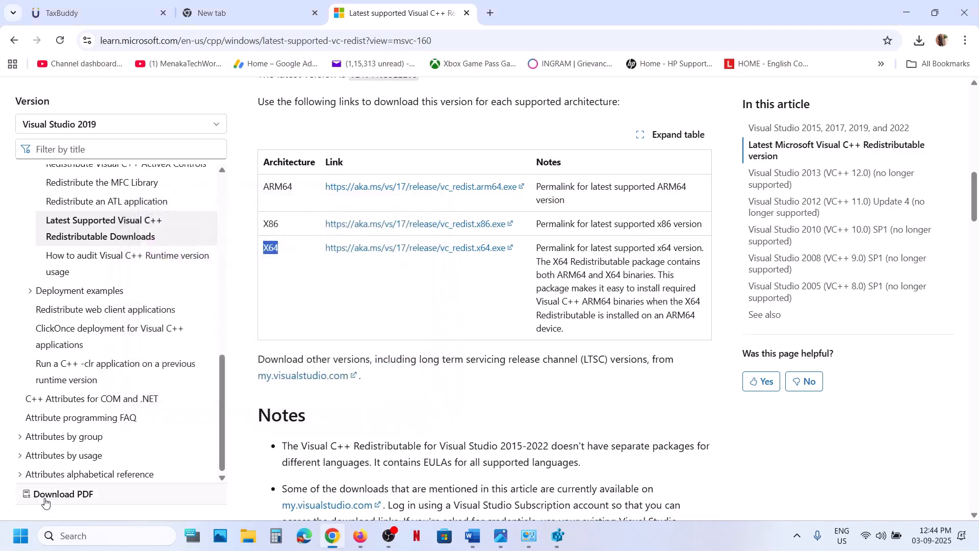
- Open the saved screenshot of the original Visual C++ 2022 X86 Minimum Runtime error in Photos
click(21, 536)
click(369, 491)
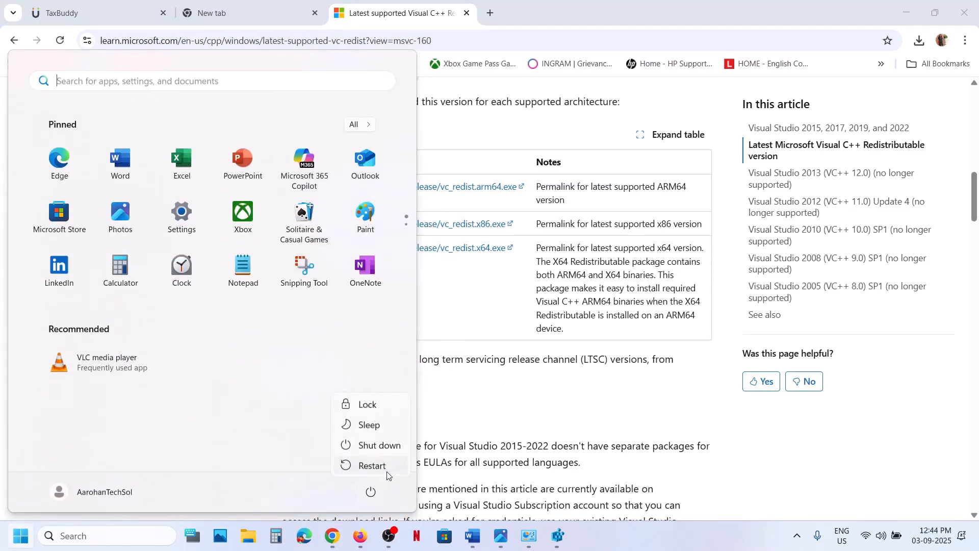
click(500, 535)
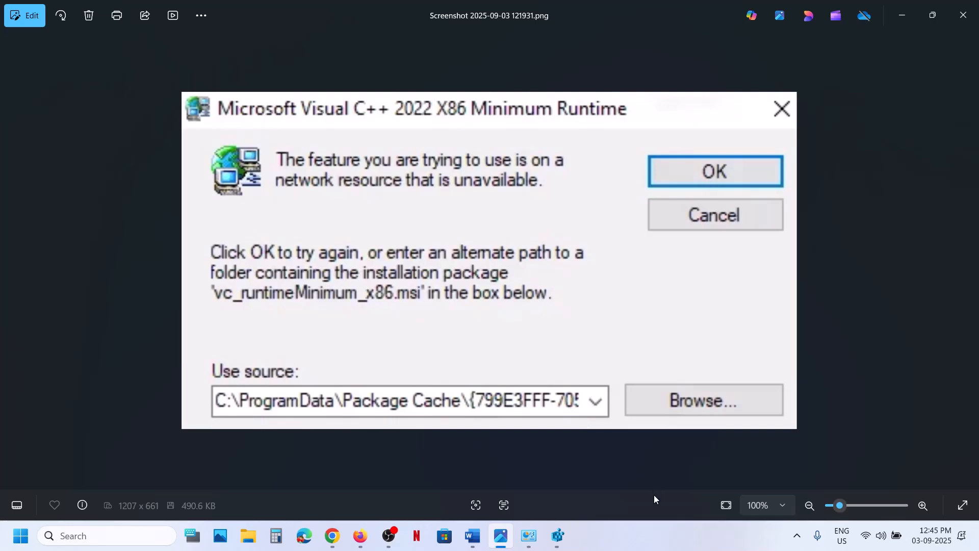